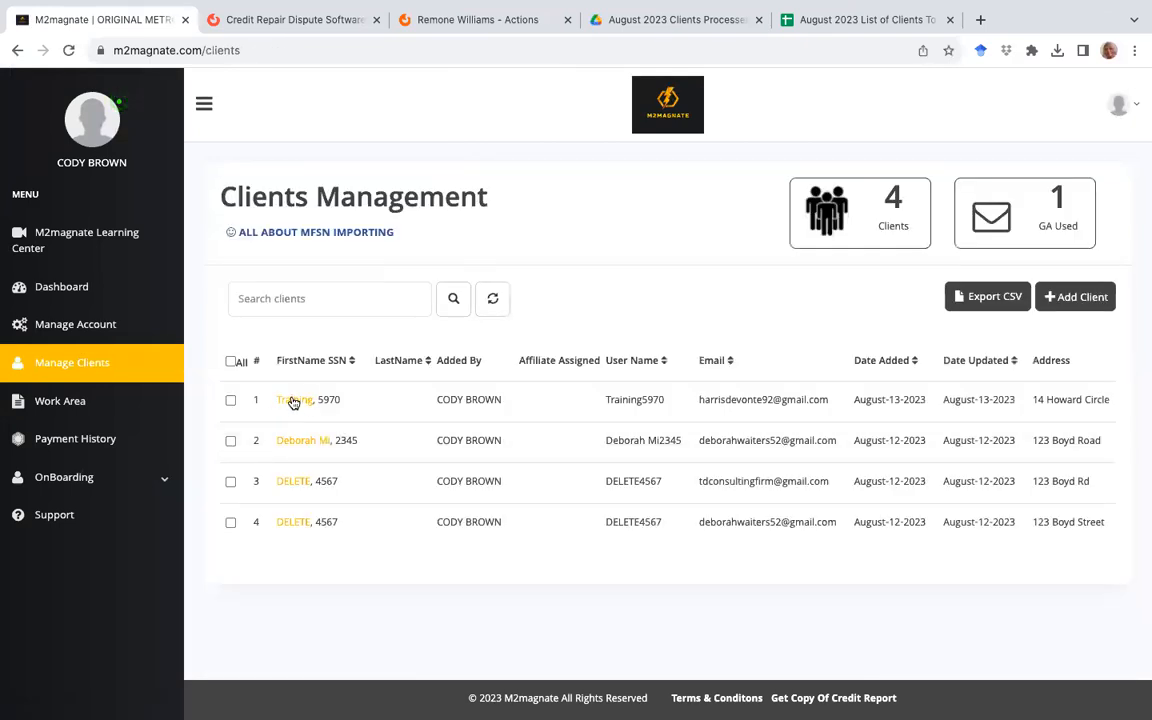
Start a new attack in the work area for the Training client, using the EPIC PRO Report 08/12/2023
left_click(291, 403)
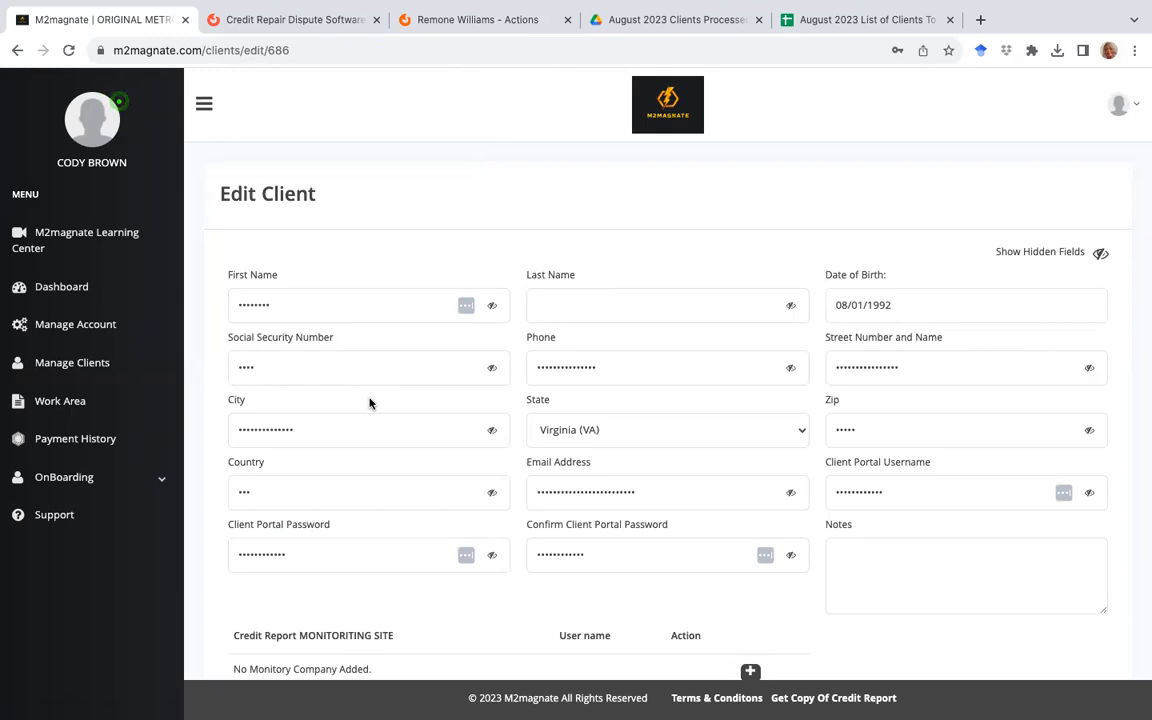
left_click(73, 411)
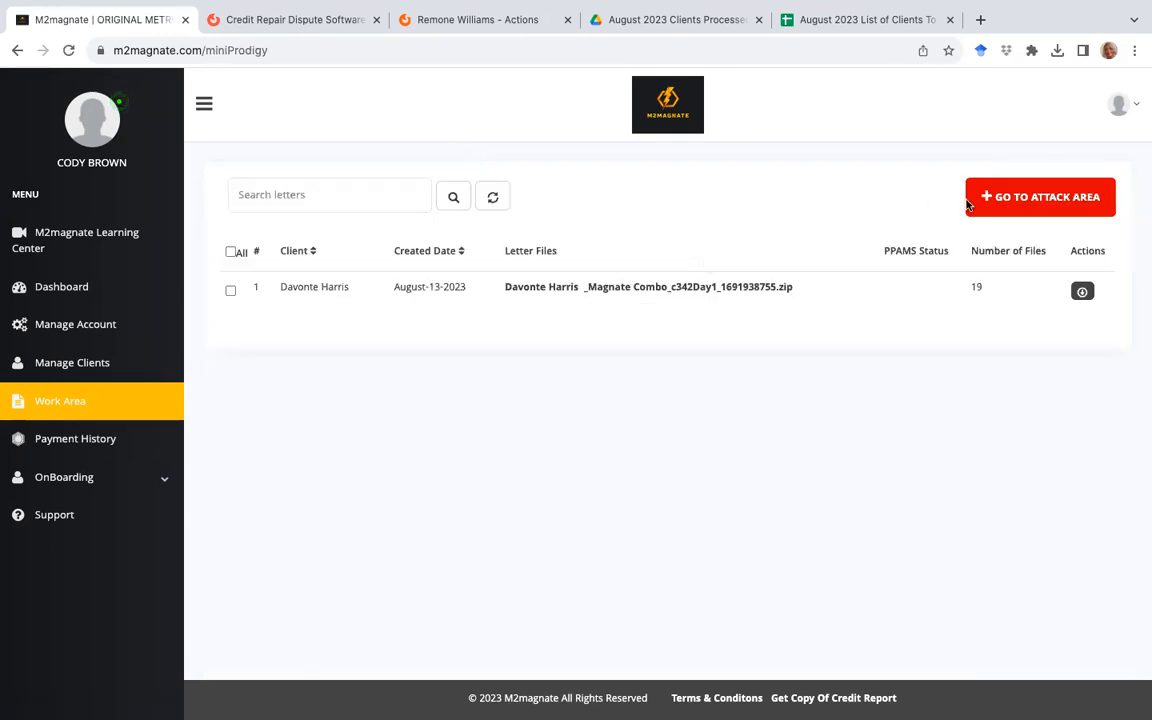
left_click(1005, 200)
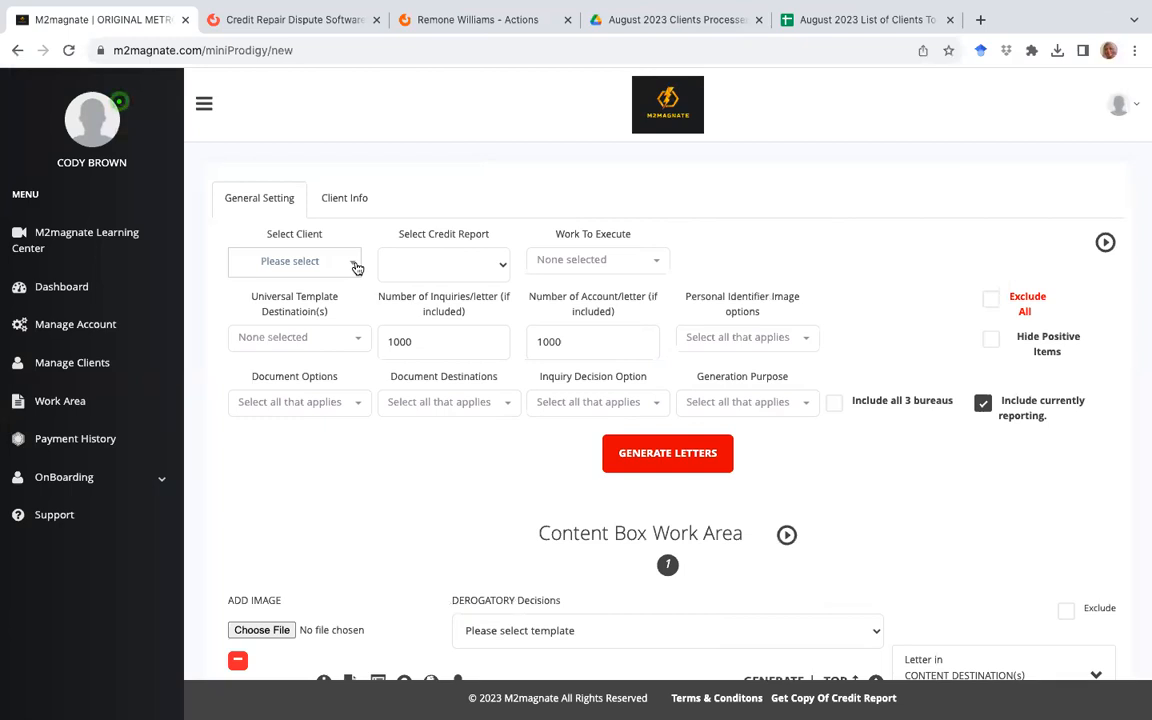
left_click(355, 265)
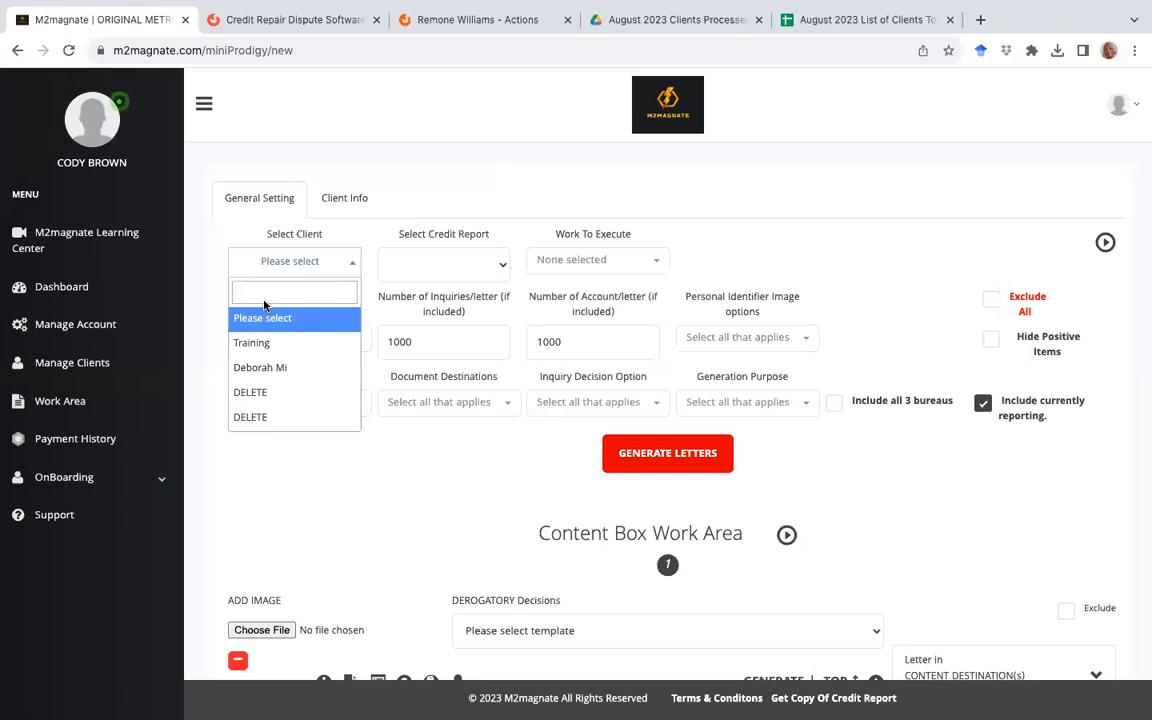
left_click(257, 343)
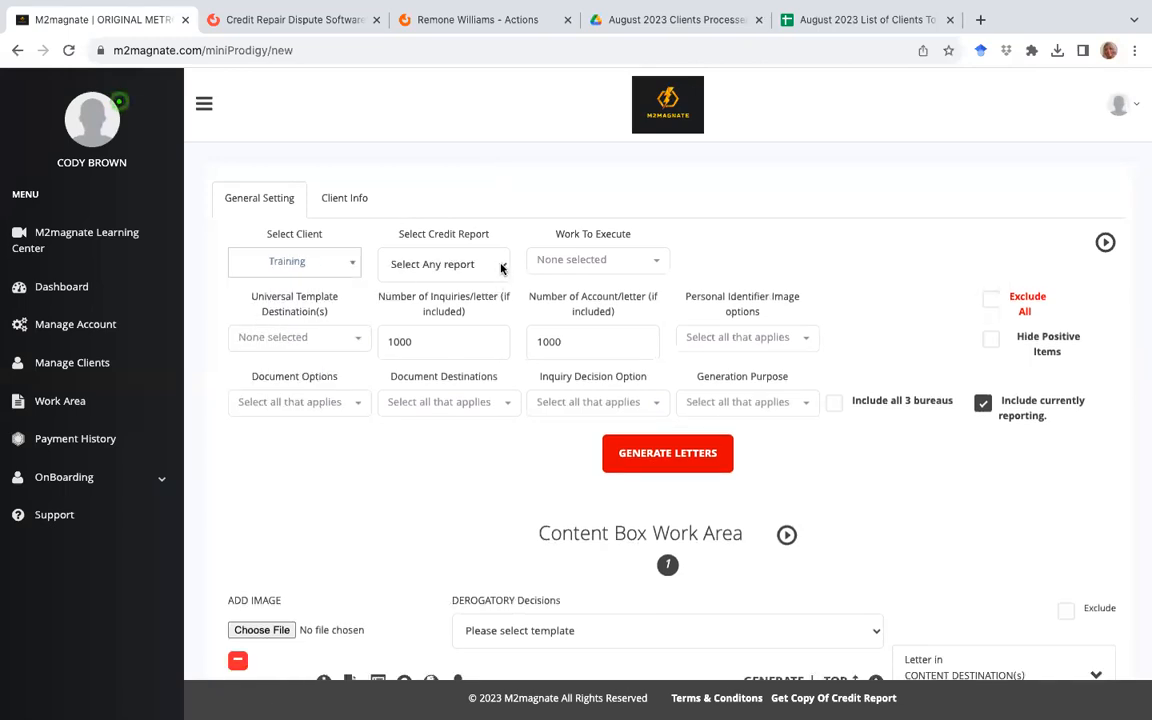
left_click(455, 262)
left_click(496, 280)
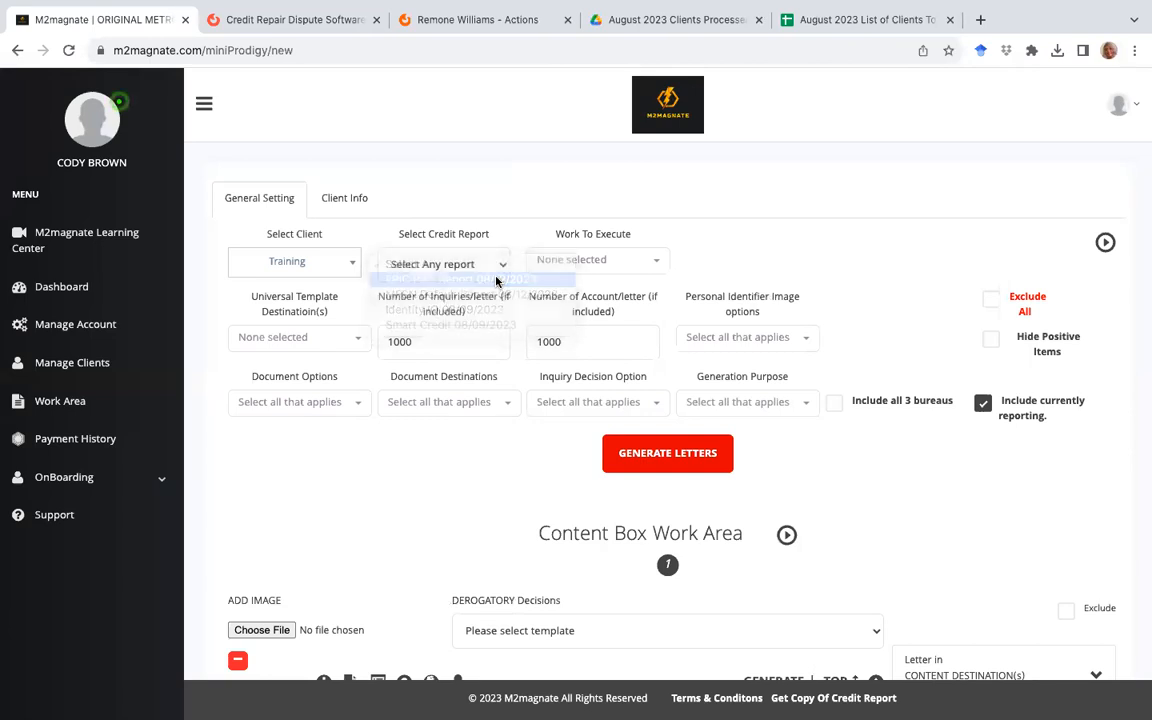
Set the work to execute to Prosperity and the attack number to Prosperity1
left_click(656, 262)
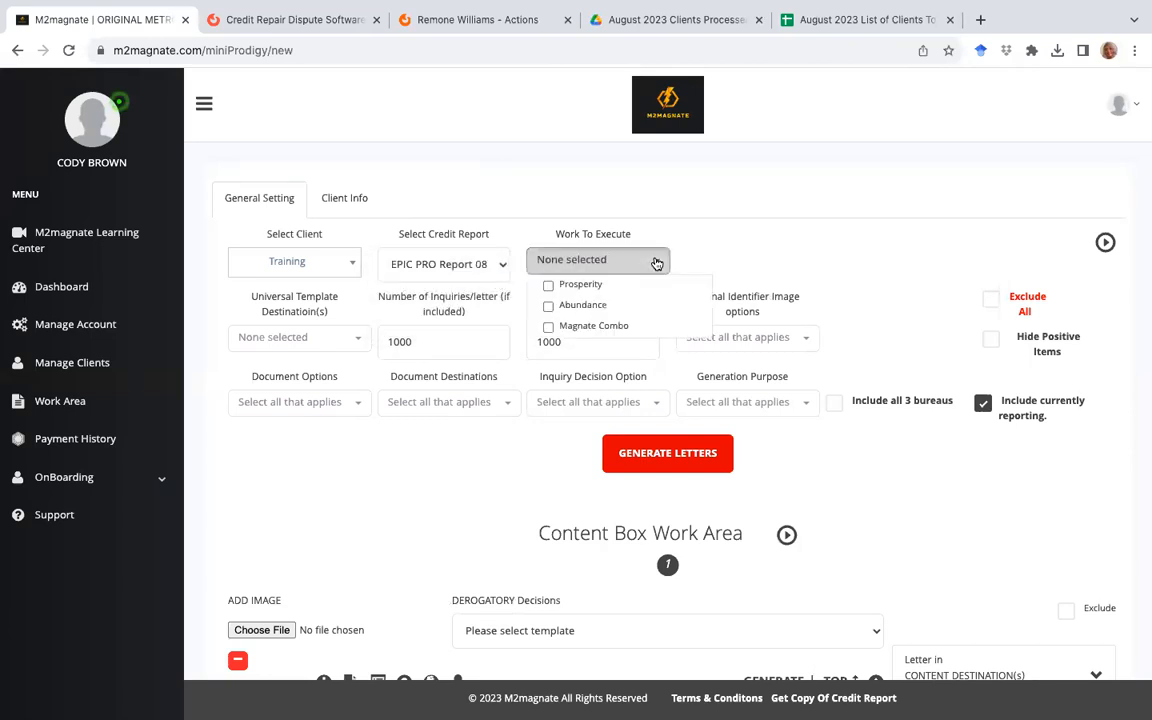
left_click(596, 288)
left_click(803, 263)
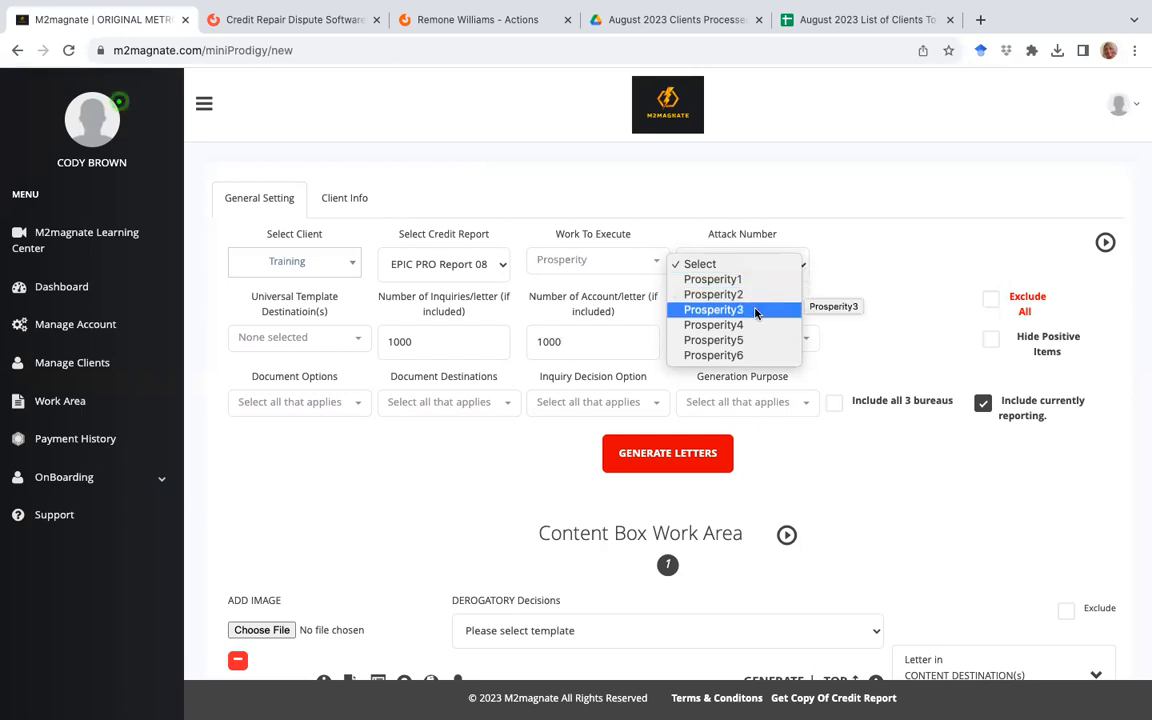
left_click(873, 284)
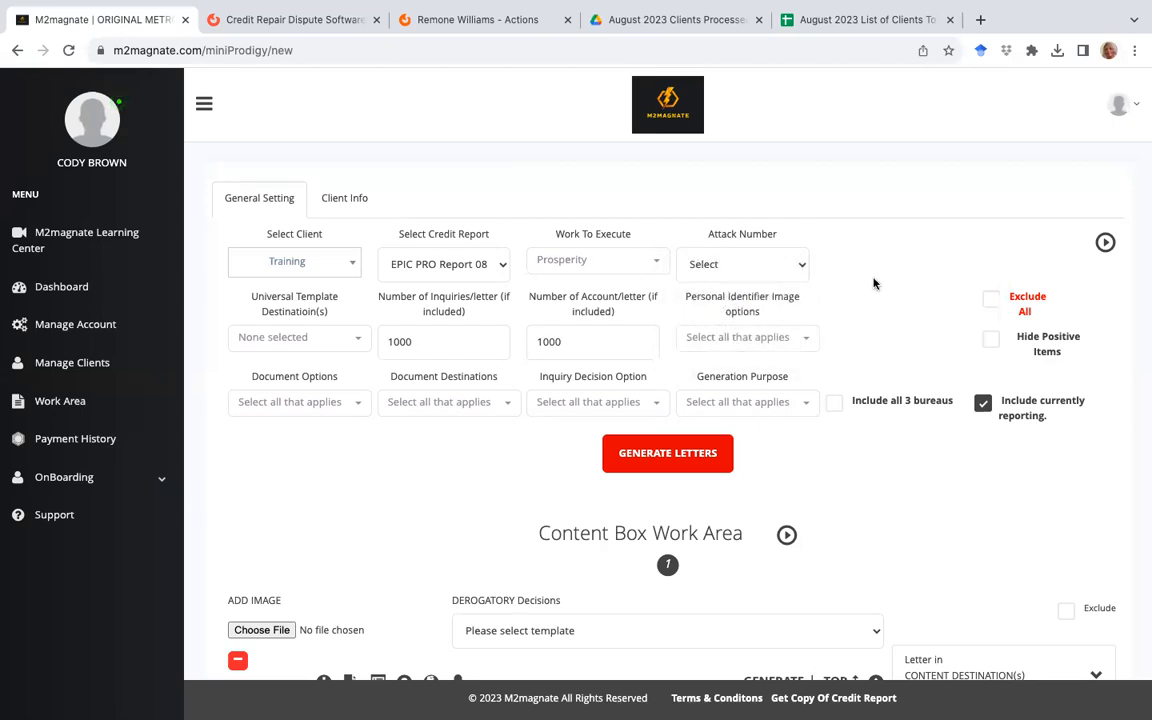
left_click(805, 266)
left_click(675, 277)
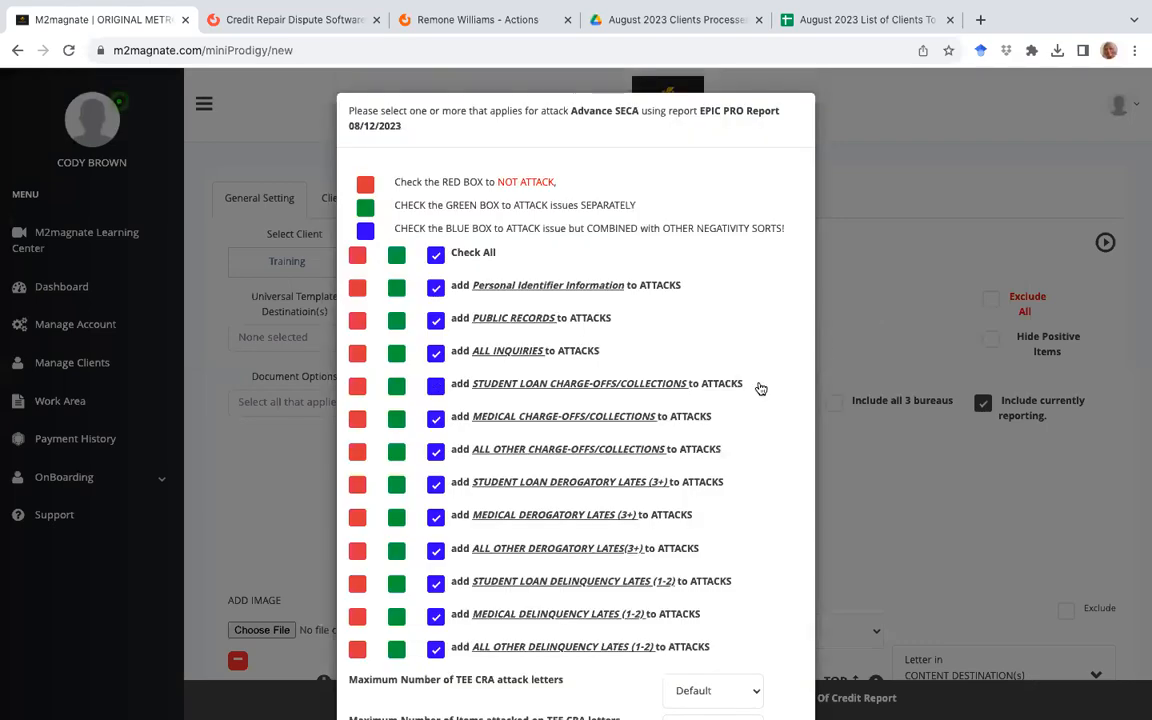
Mark All Inquiries and Student Loan Derogatory Lates (3+) to be attacked separately
scroll(760, 388, "down", 2)
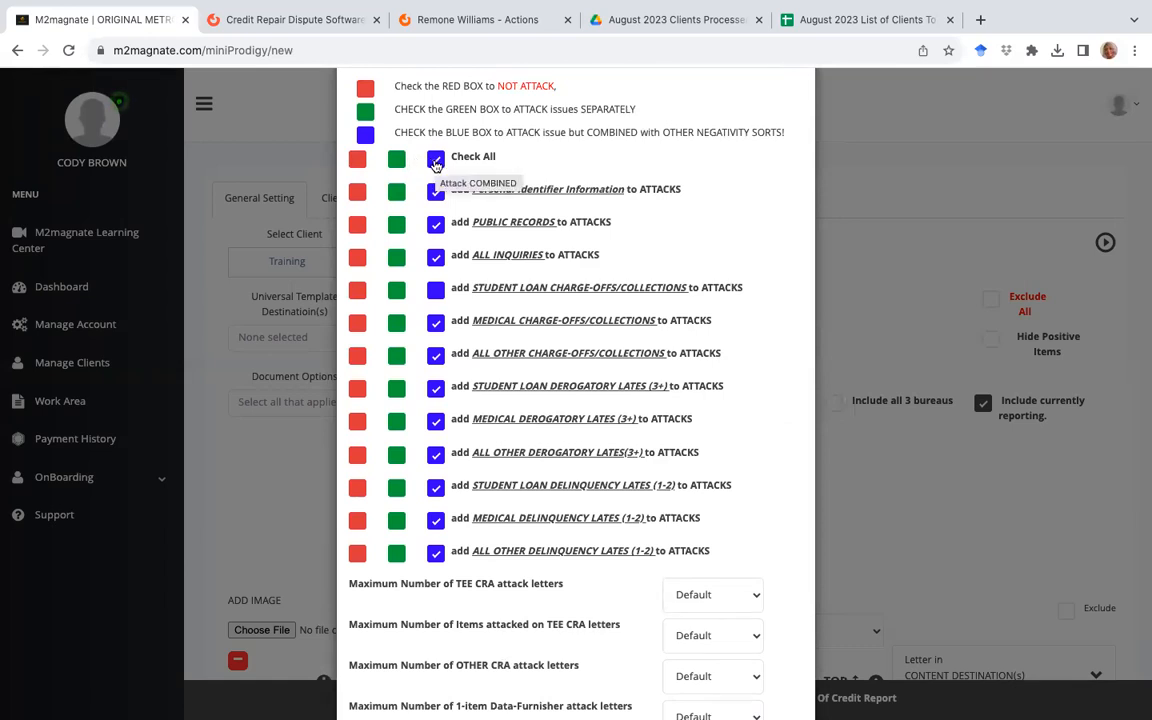
left_click(395, 263)
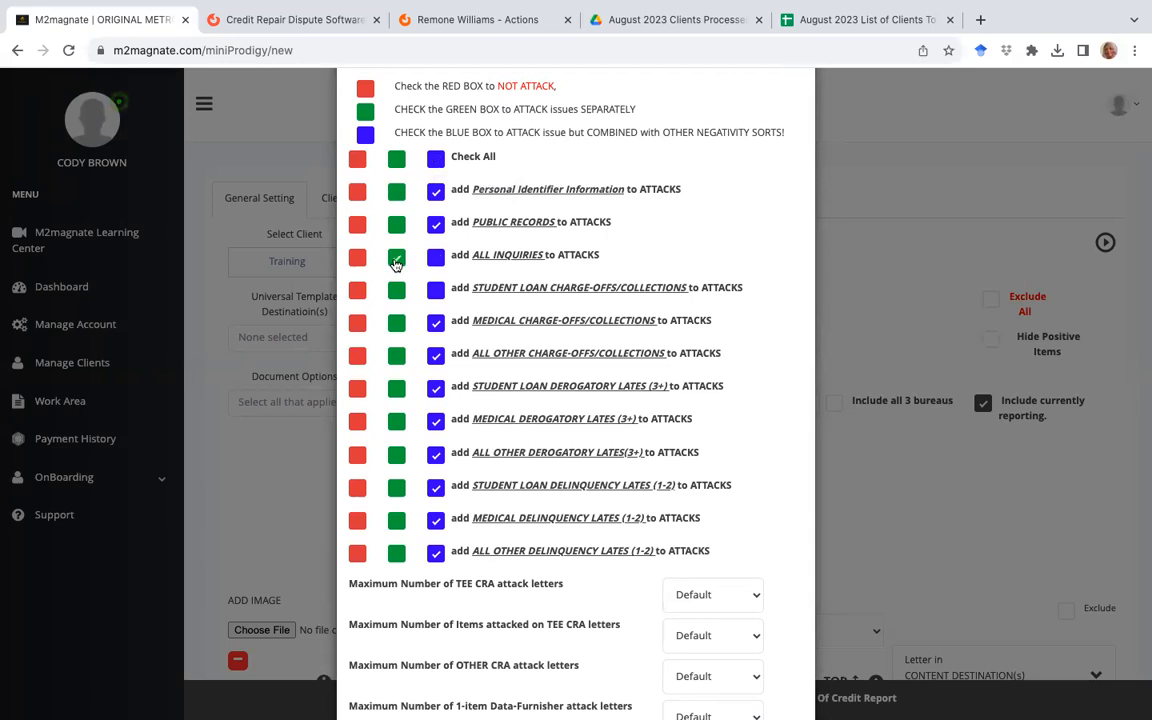
left_click(397, 393)
Set the maximum number of TEE CRA attack letters to 10 and the maximum items attacked on them to 5
left_click(755, 597)
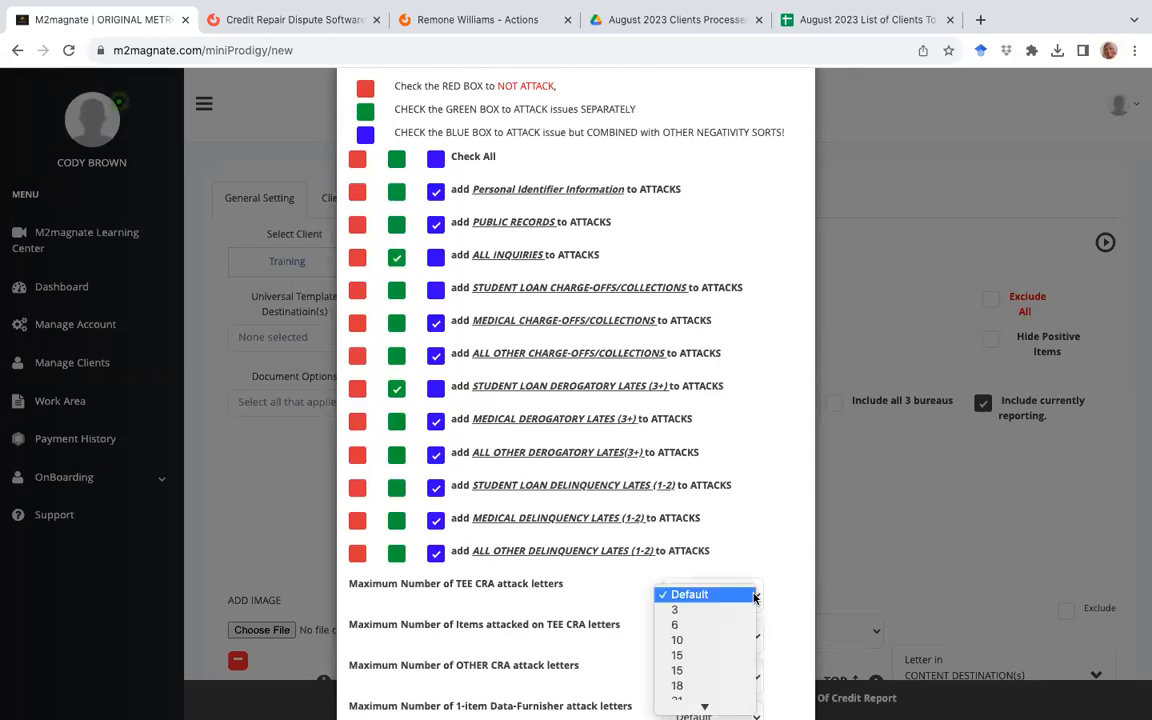
left_click(695, 641)
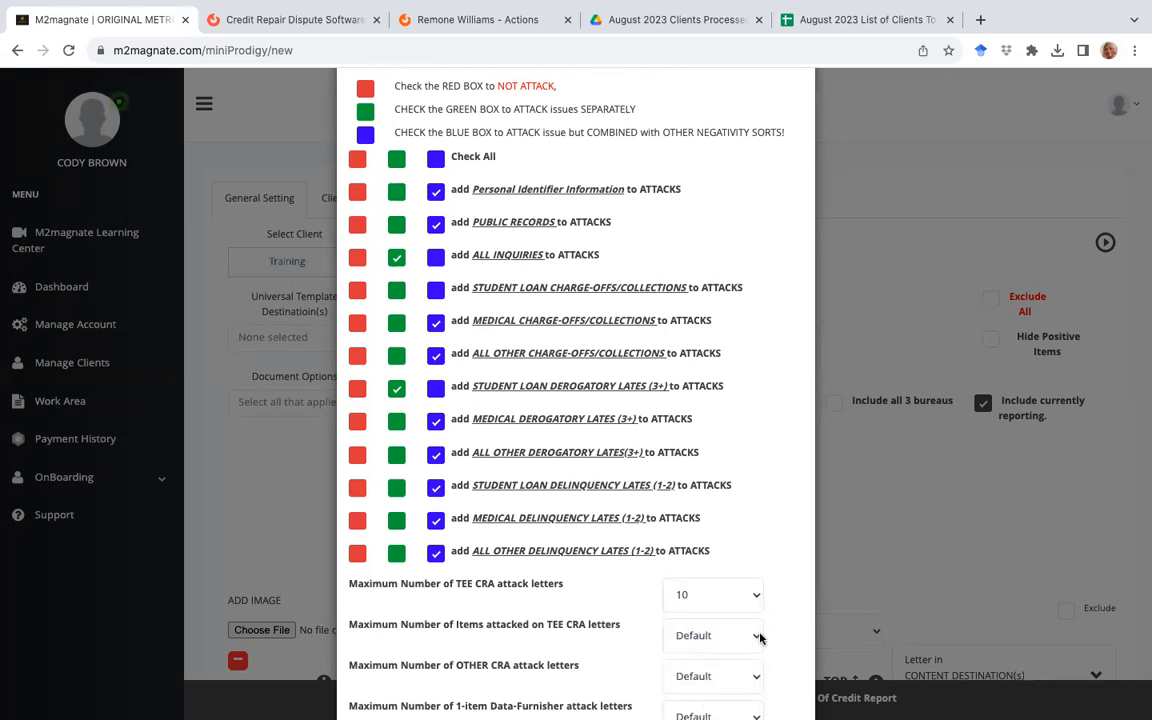
left_click(758, 636)
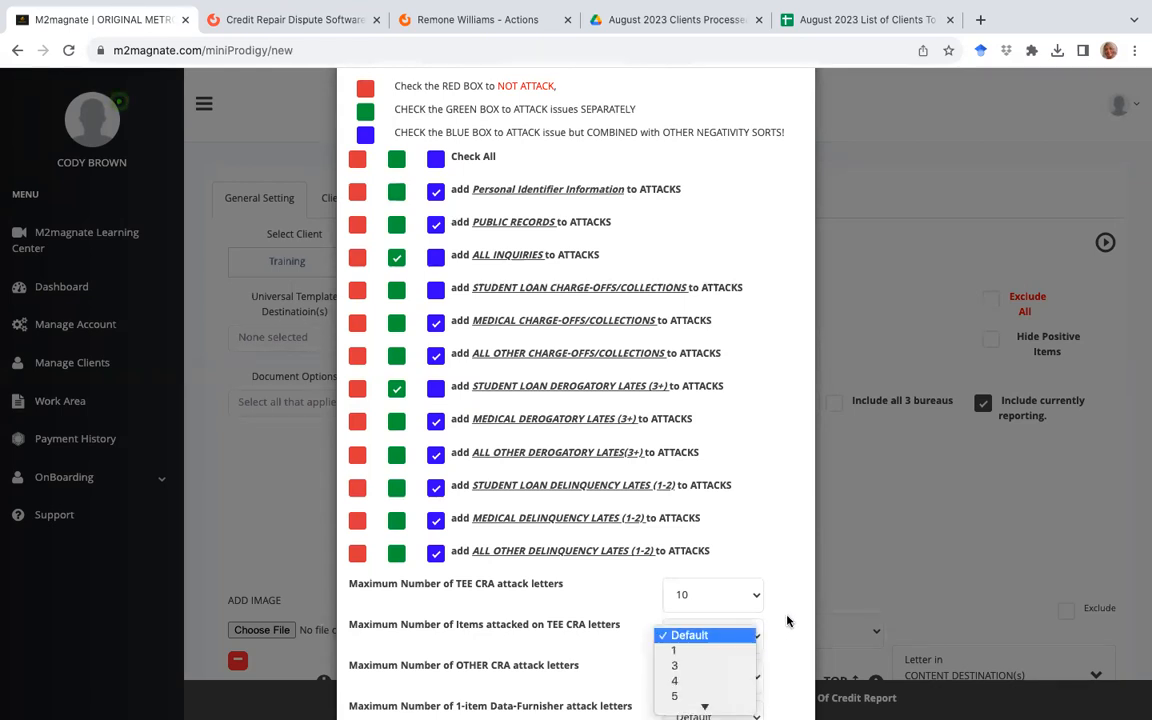
left_click(787, 621)
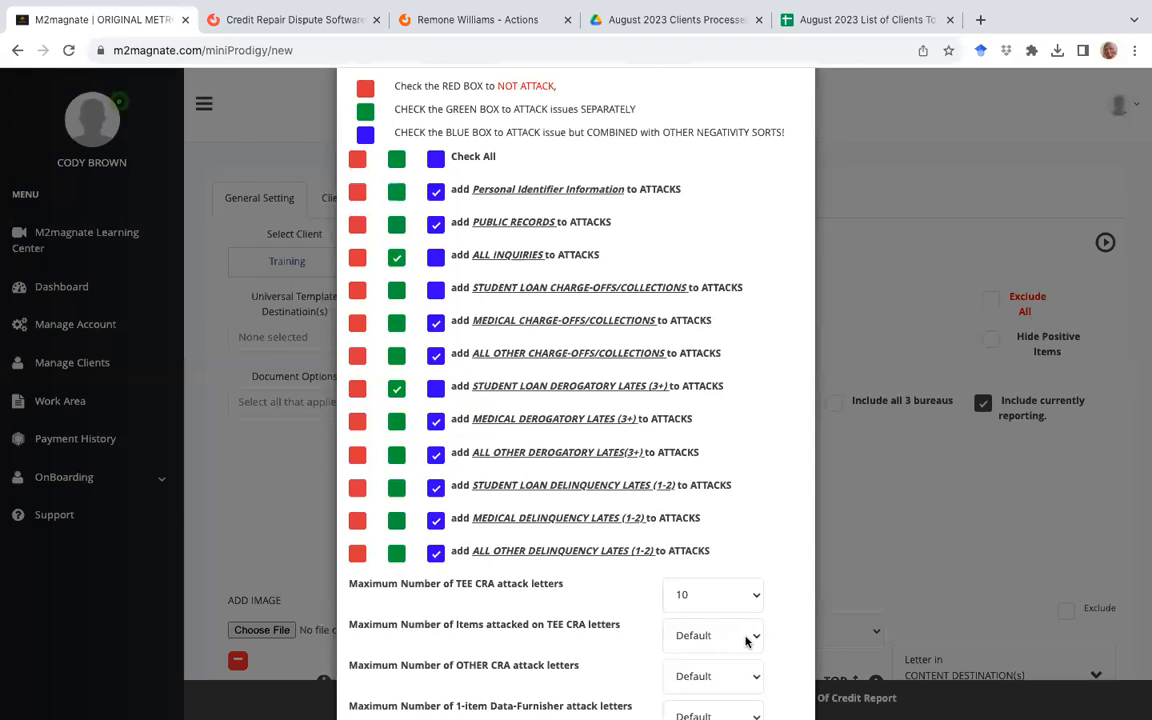
left_click(757, 639)
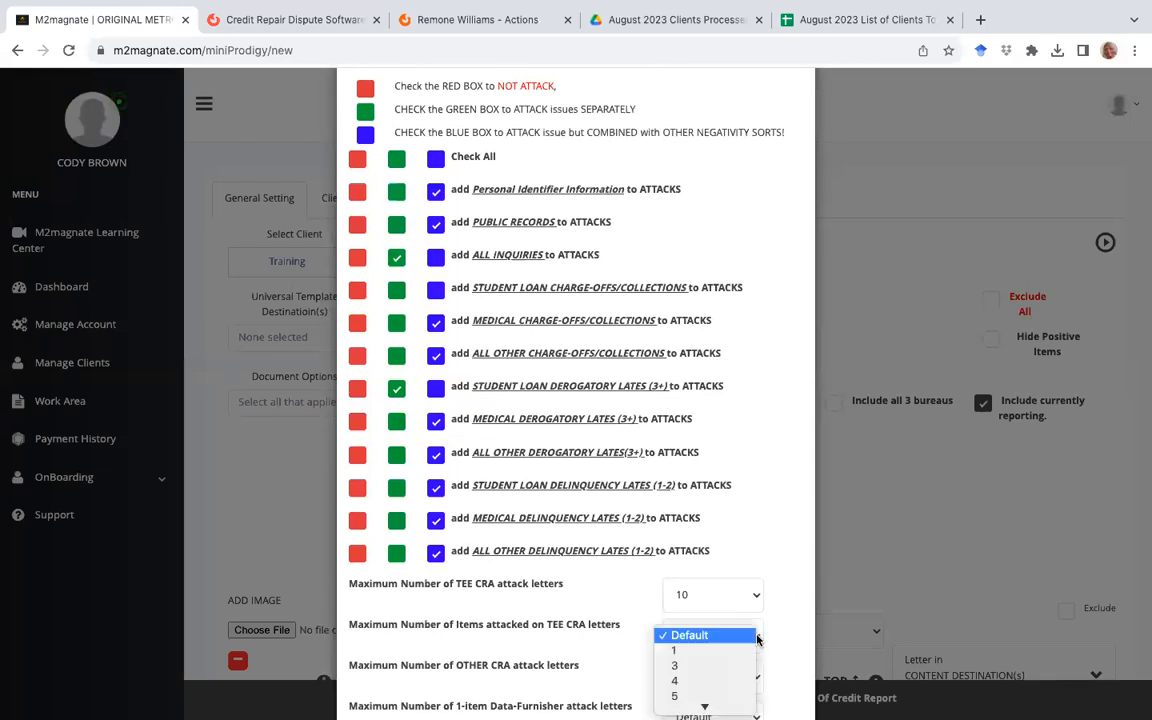
left_click(680, 695)
Set the maximum OTHER CRA and 1-item Data-Furnisher attack letters to 0 and submit the attack options, acknowledging the creditor address notice
scroll(797, 518, "down", 2)
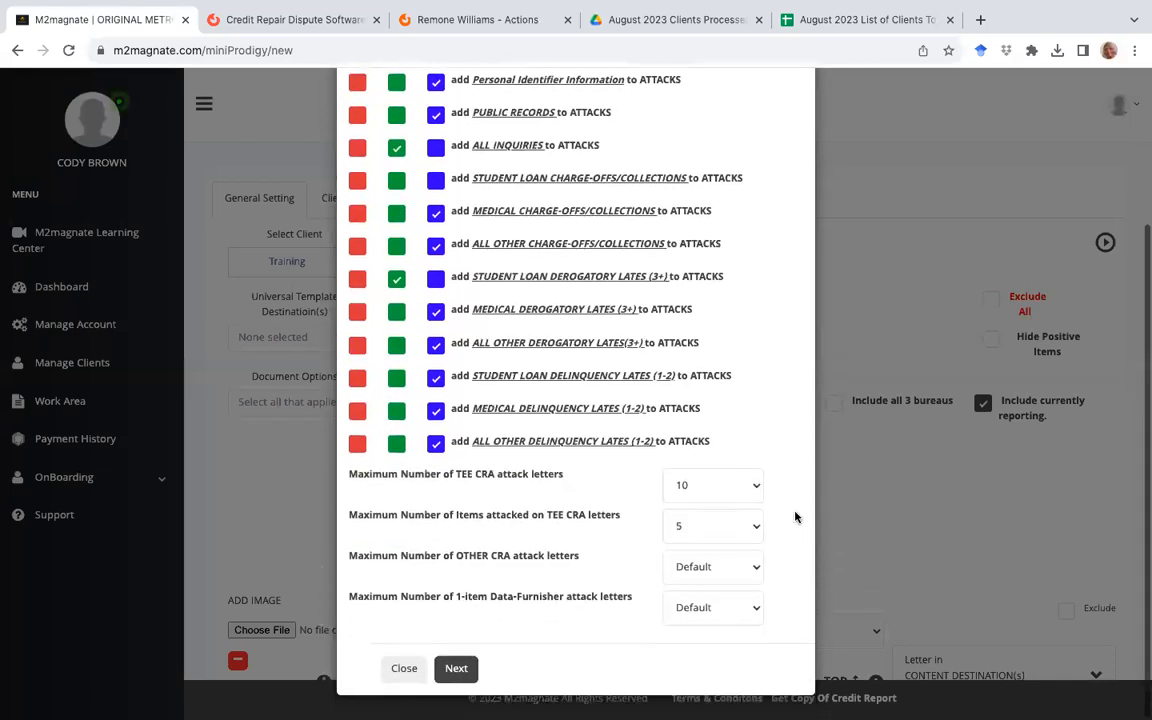
left_click(757, 570)
left_click(728, 581)
left_click(755, 611)
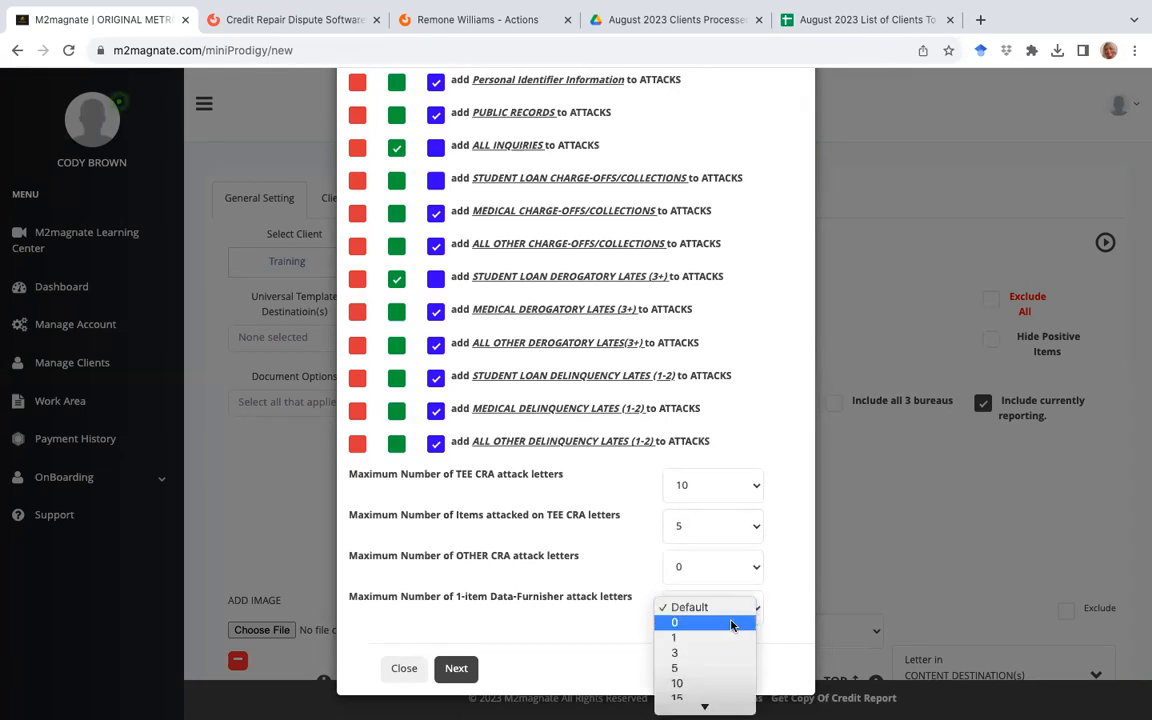
left_click(730, 623)
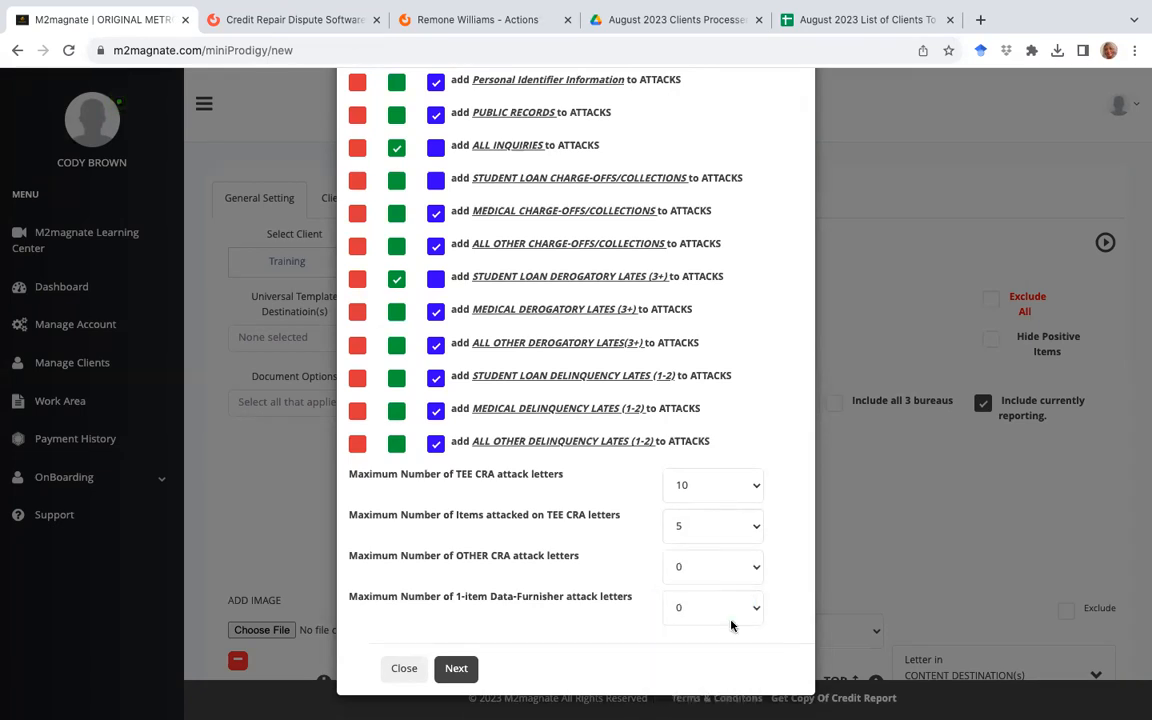
left_click(455, 669)
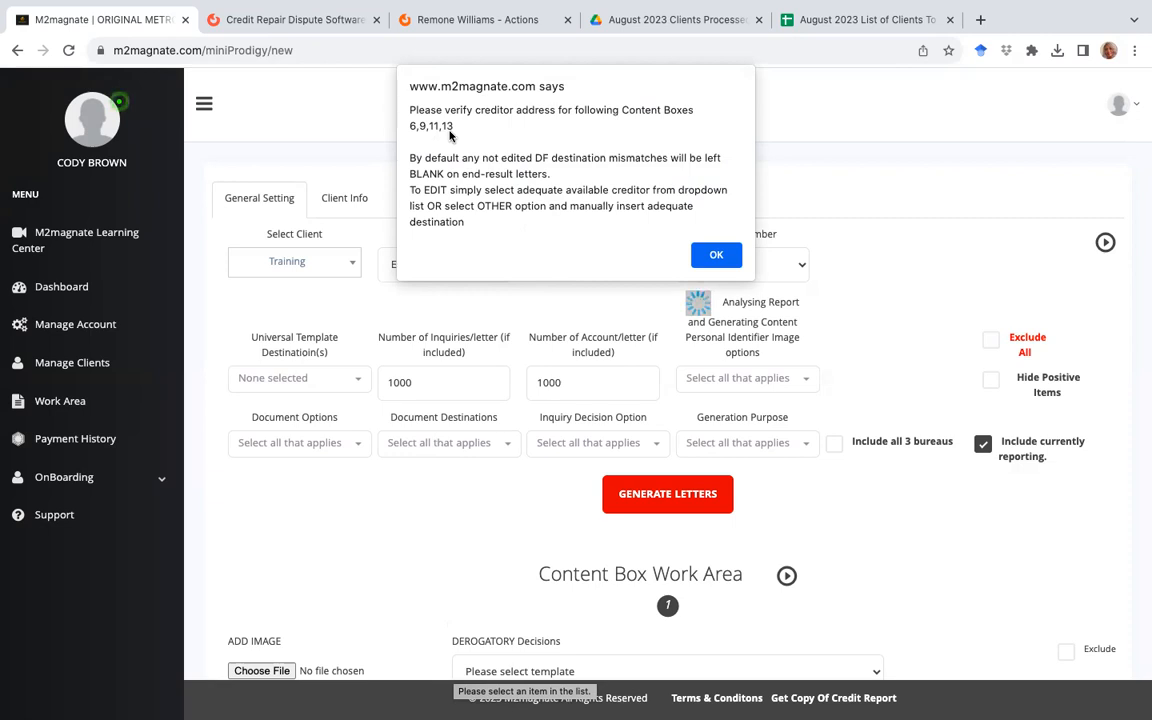
left_click(718, 257)
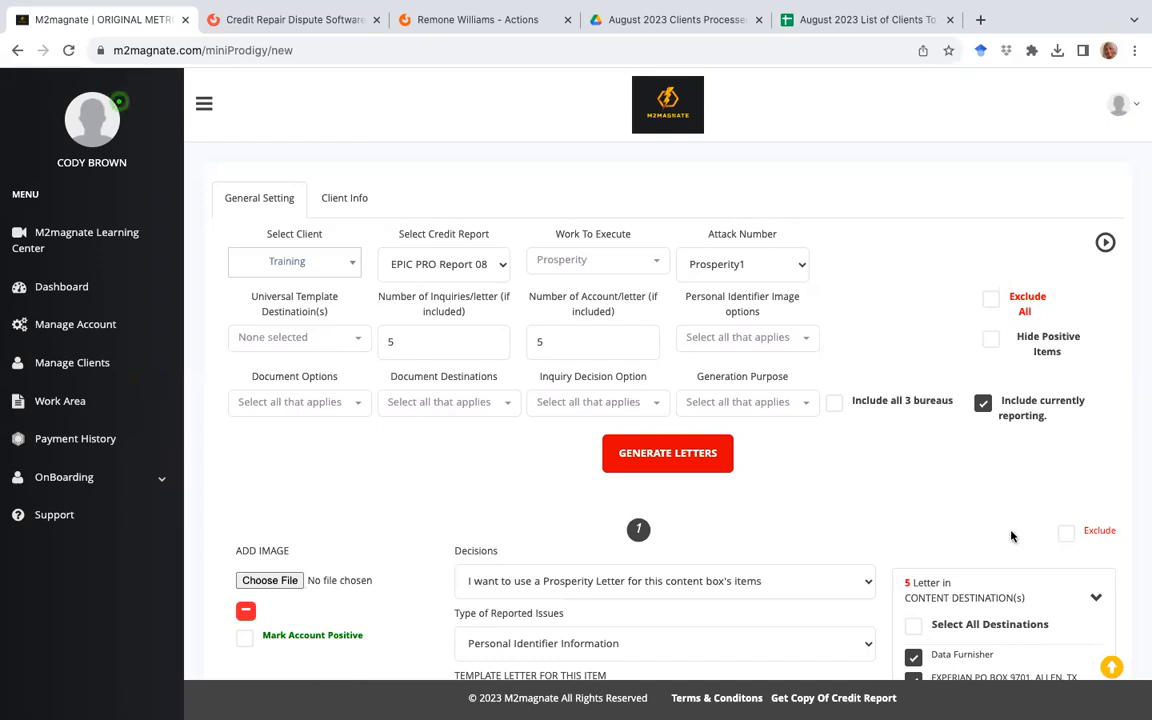
Hide the positive items and include all 3 bureaus in the general settings
mouse_move(1113, 667)
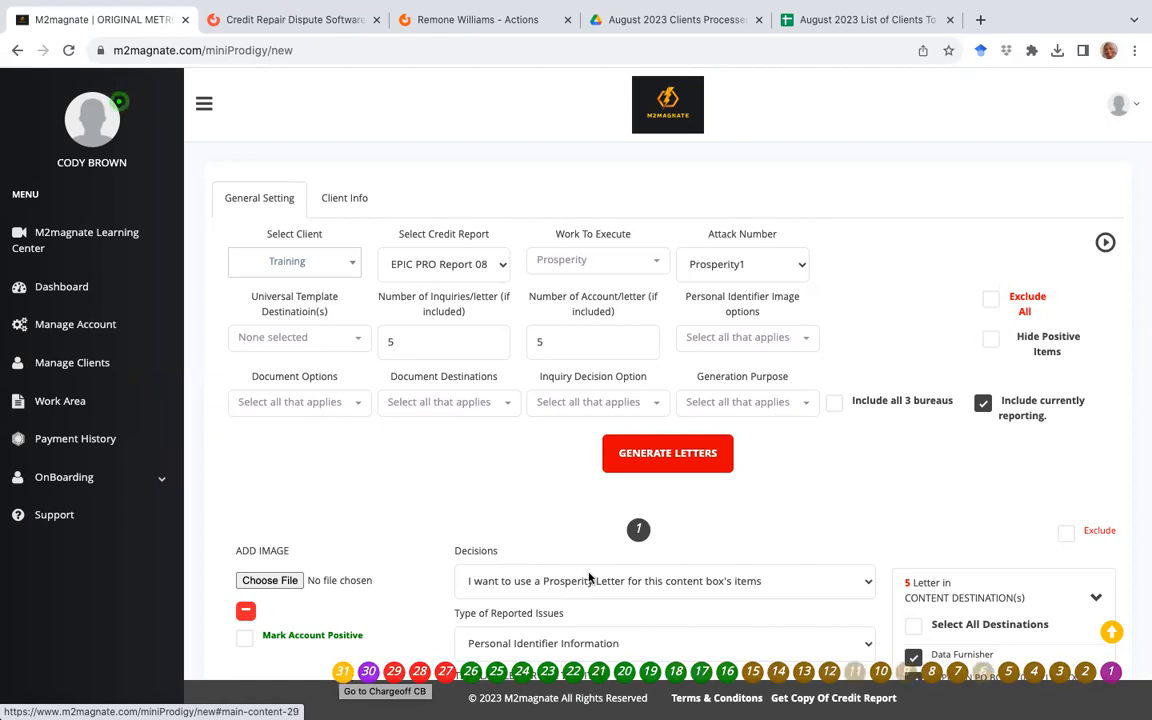
left_click(991, 341)
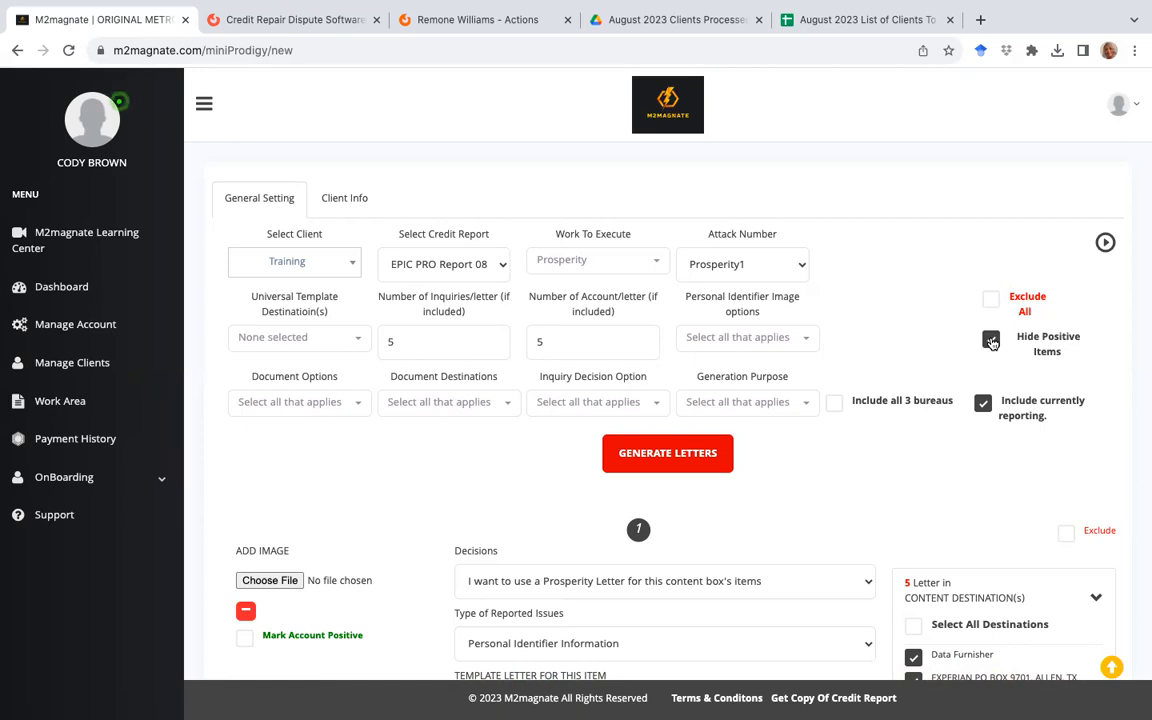
left_click(834, 404)
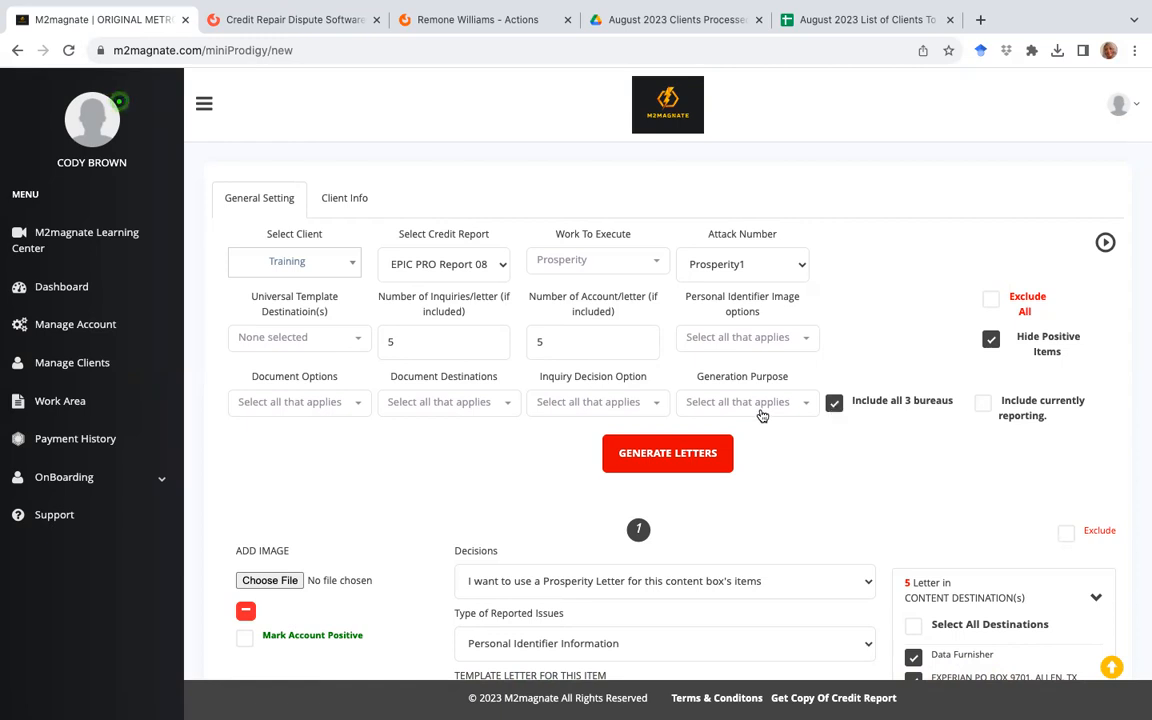
Limit the generation purpose to Bureau Letters Only and add the PPAMS1 document destination, accepting the prefilled PPAMS info
left_click(720, 402)
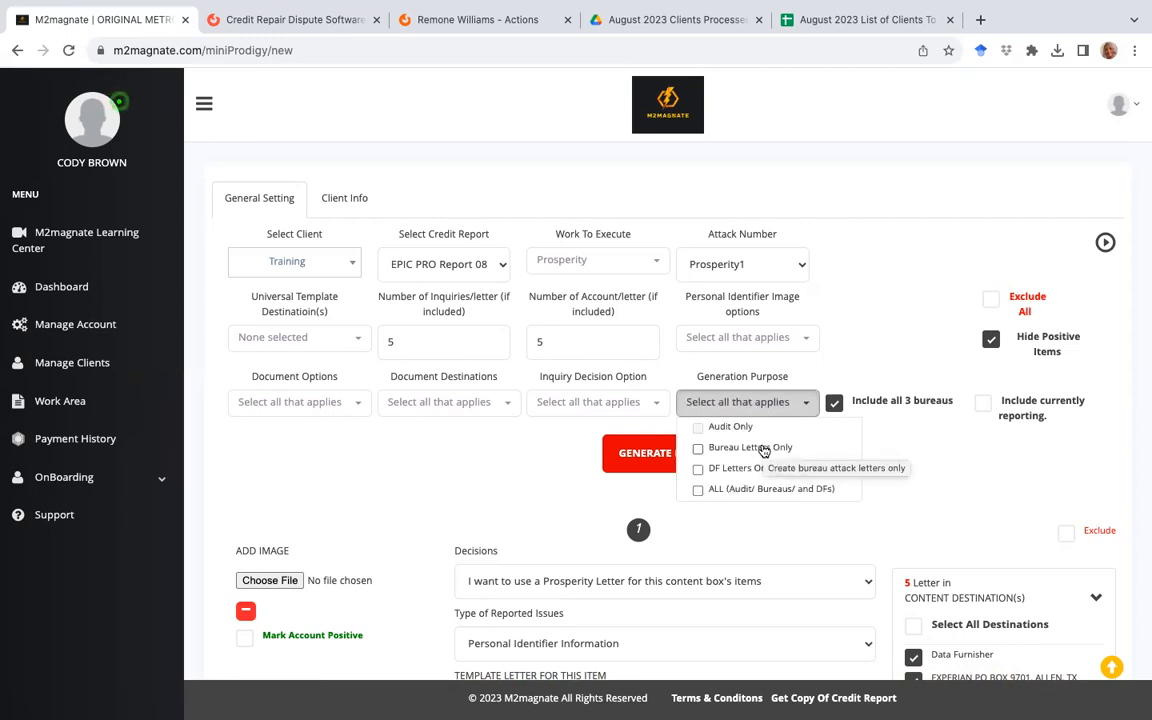
left_click(763, 449)
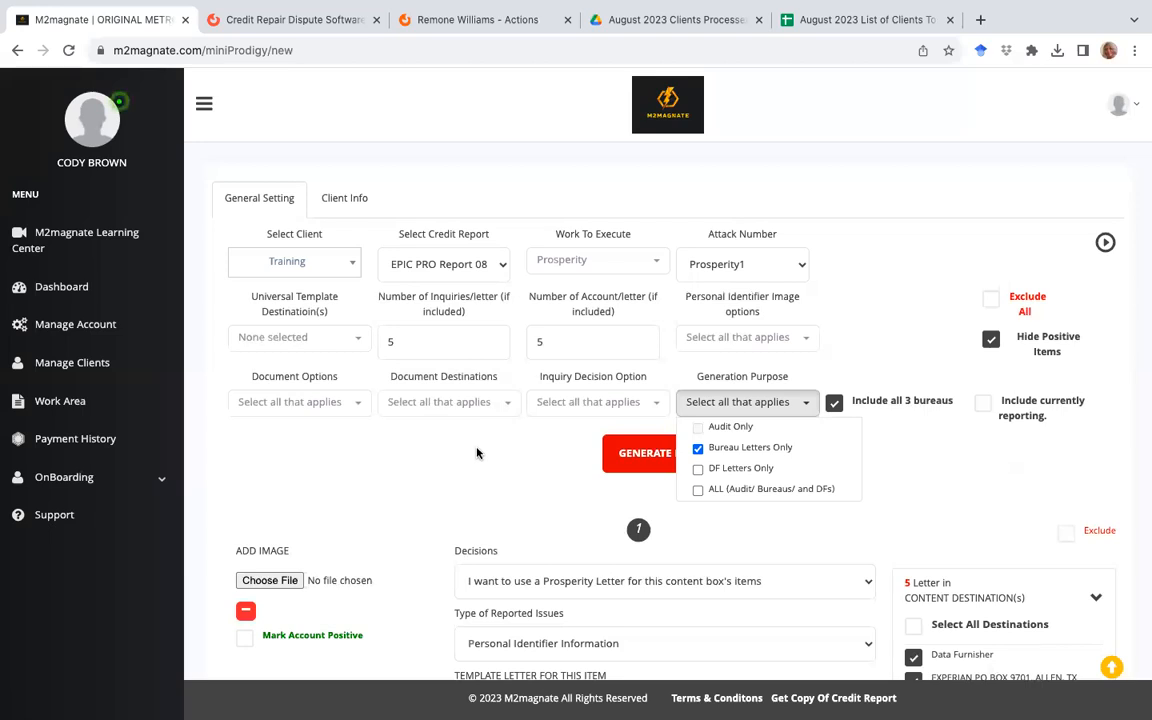
left_click(506, 402)
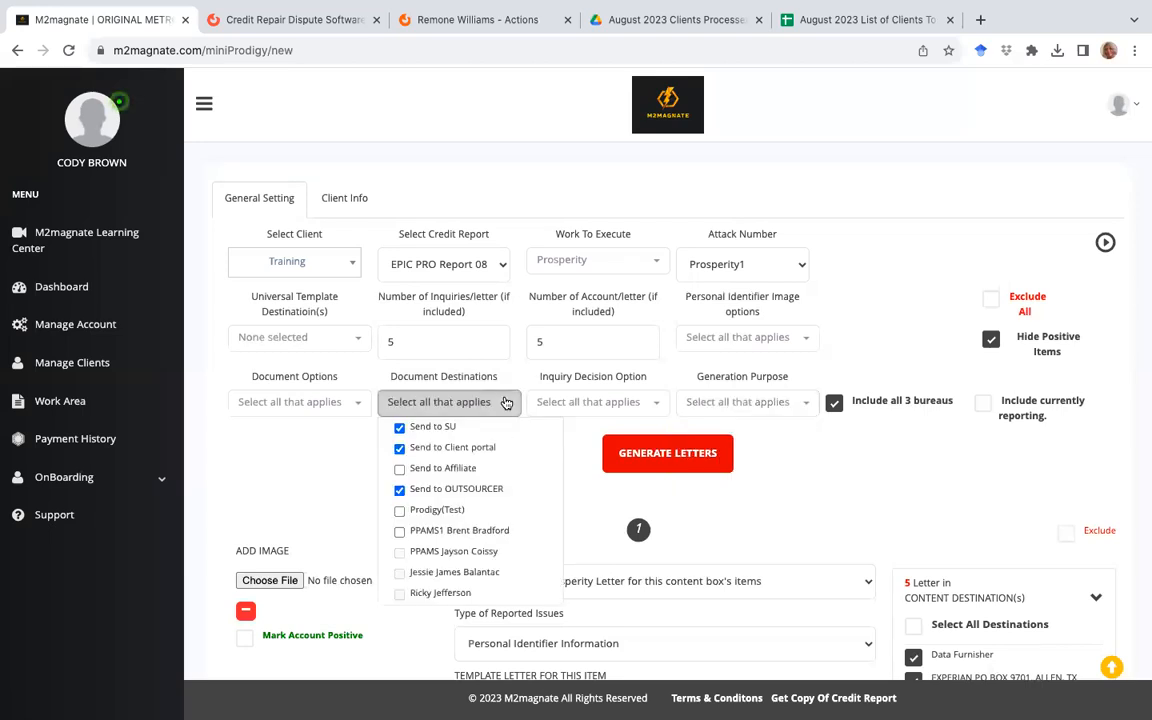
left_click(400, 531)
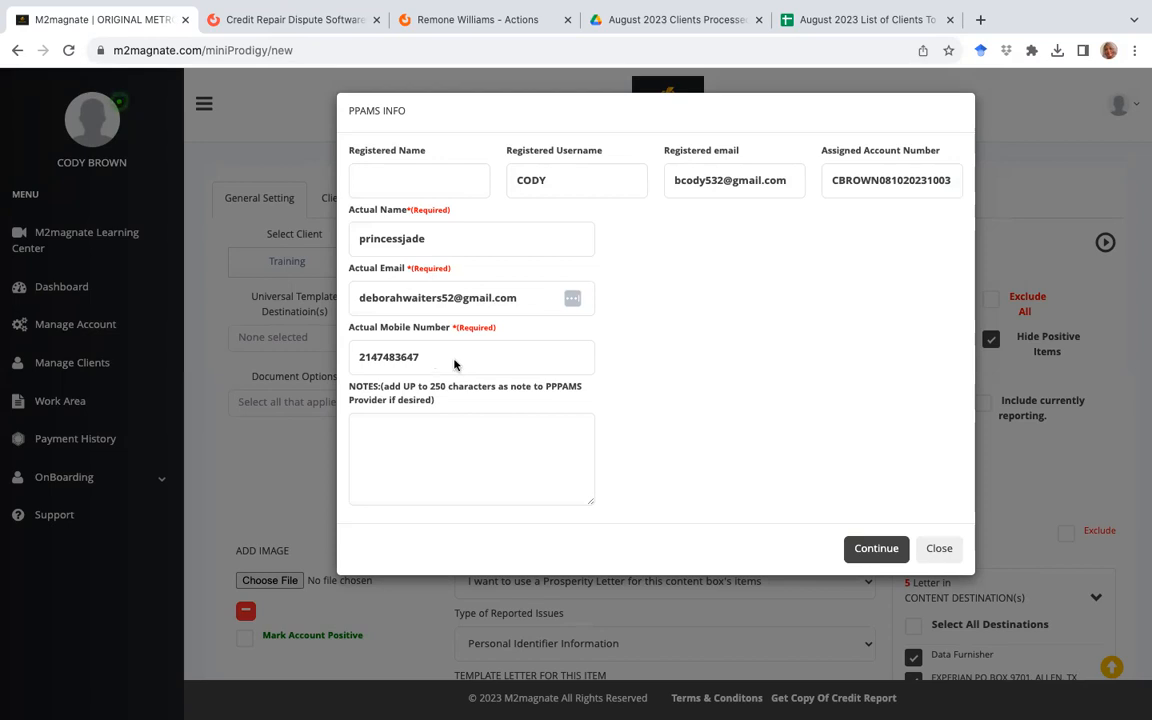
left_click(874, 552)
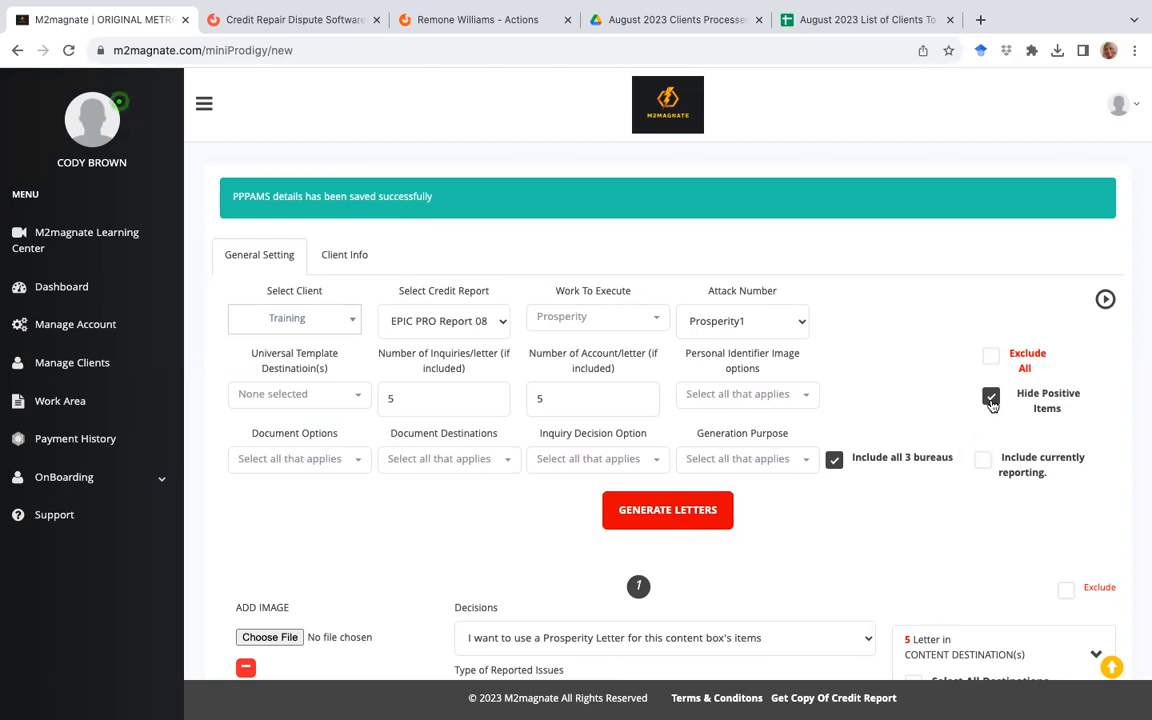
Reapply the hiding of positive items and review the charge-off account data in content box 27
left_click(991, 399)
left_click(991, 400)
mouse_move(1112, 668)
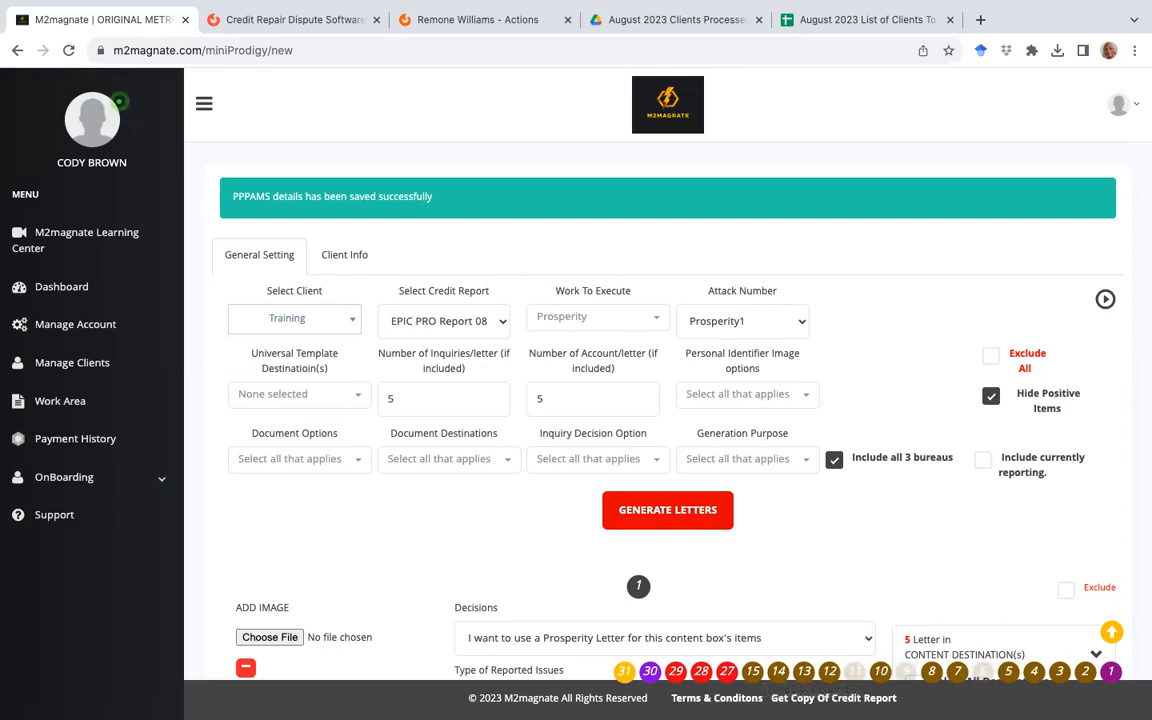
left_click(724, 673)
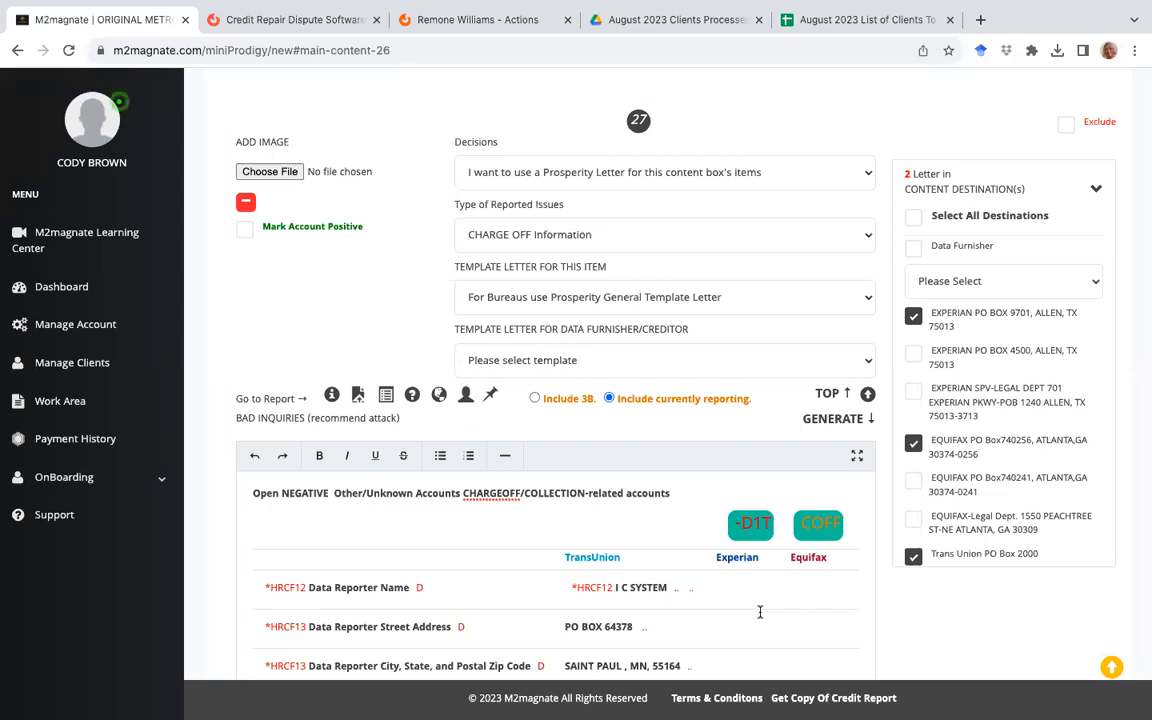
scroll(760, 612, "down", 3)
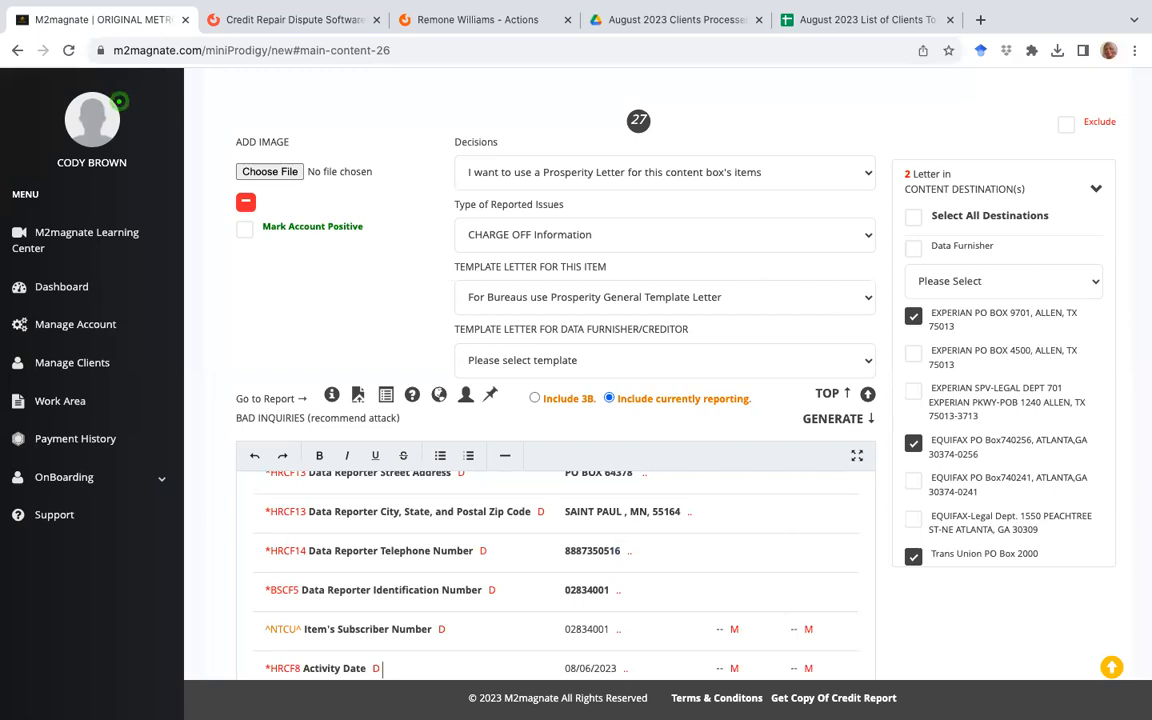
scroll(645, 533, "down", 3)
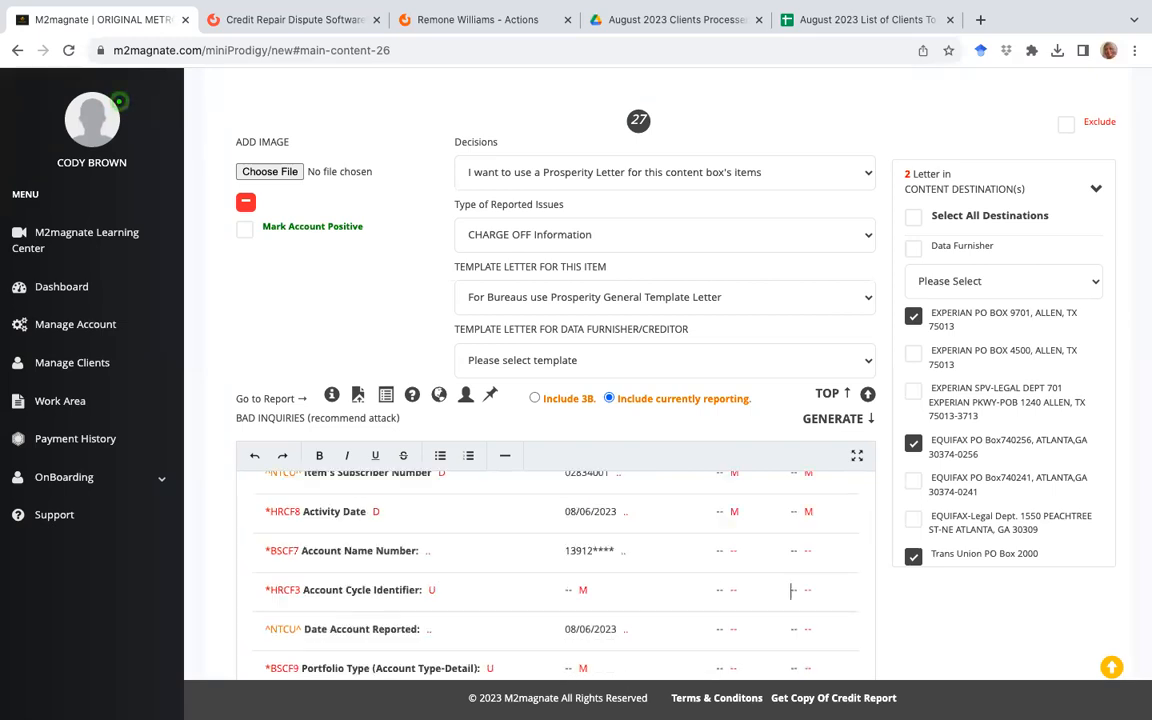
scroll(566, 668, "down", 3)
scroll(566, 590, "down", 3)
scroll(566, 590, "down", 3)
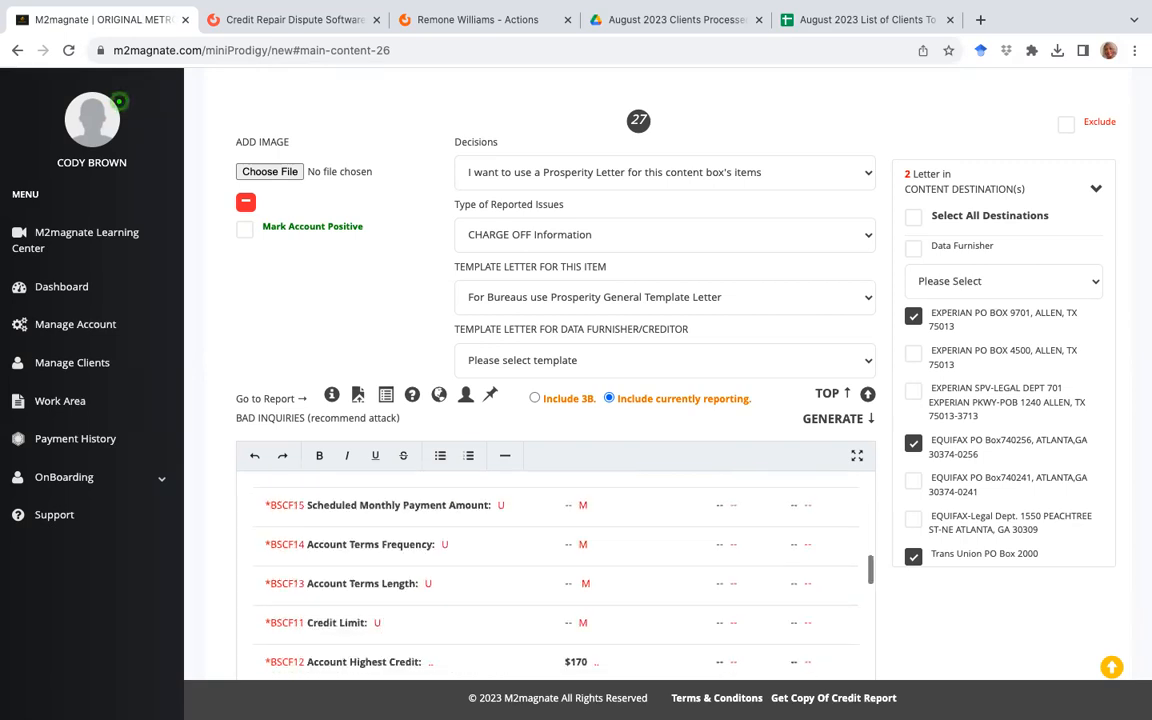
Set the type of reported issues in content box 27 to Regular Non-Medical Collection Information
scroll(565, 668, "down", 5)
scroll(565, 600, "up", 2)
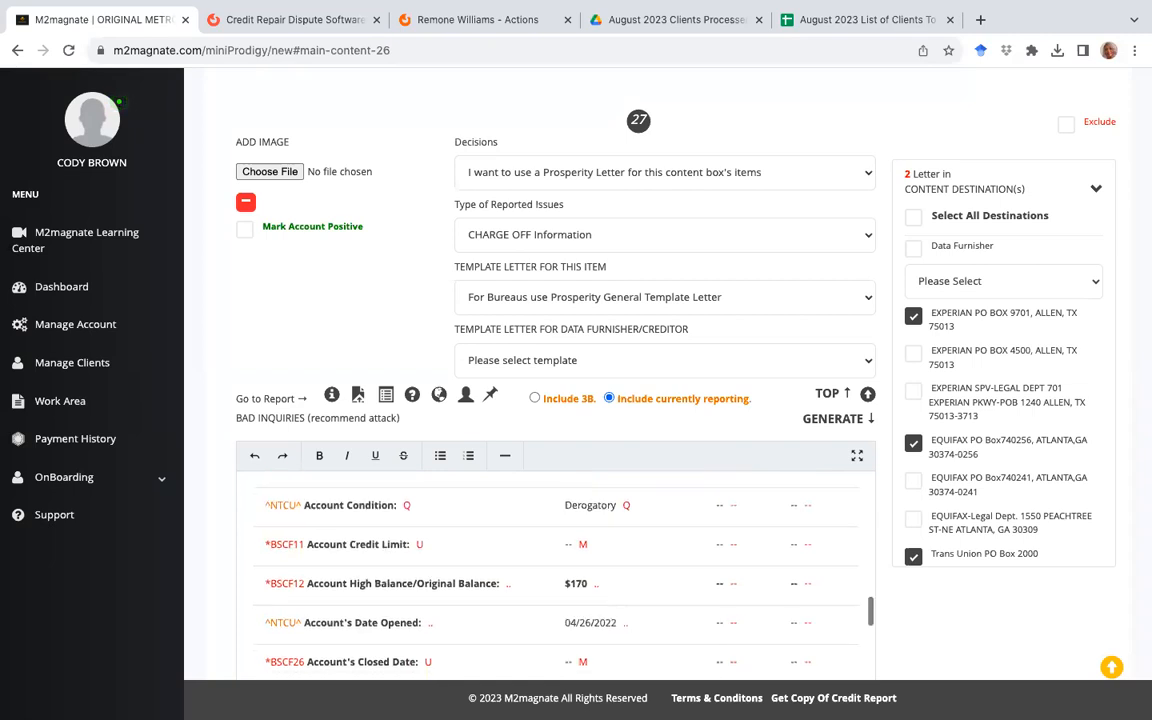
left_click(580, 236)
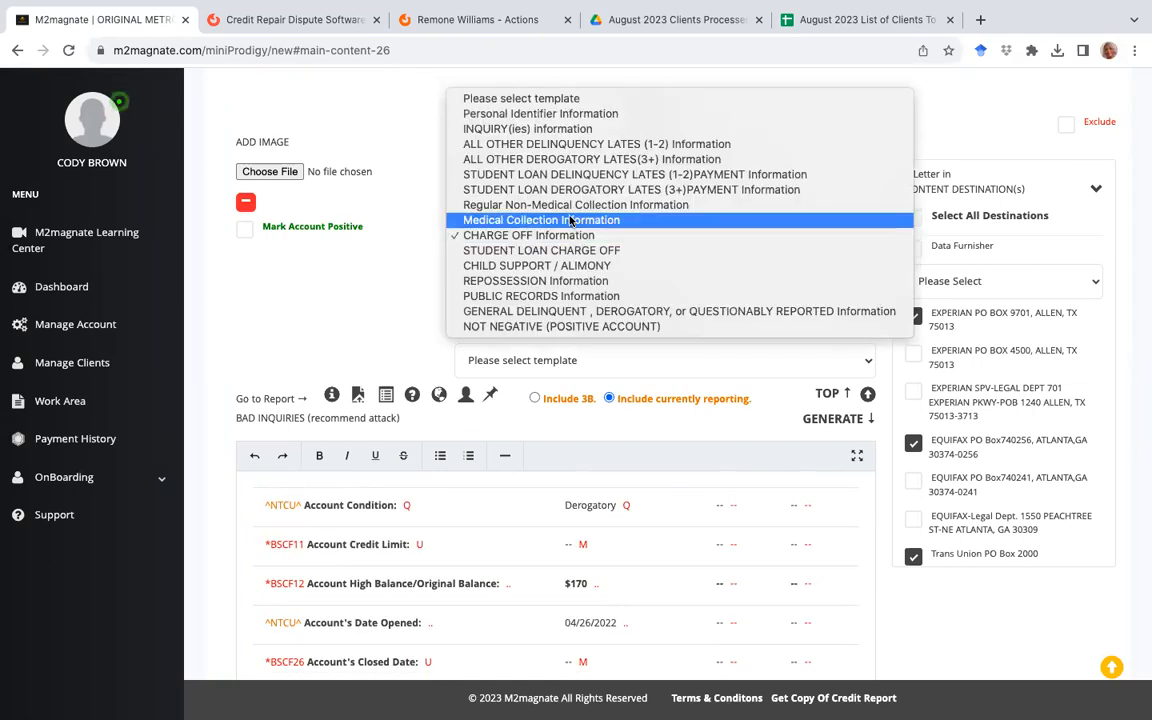
left_click(516, 204)
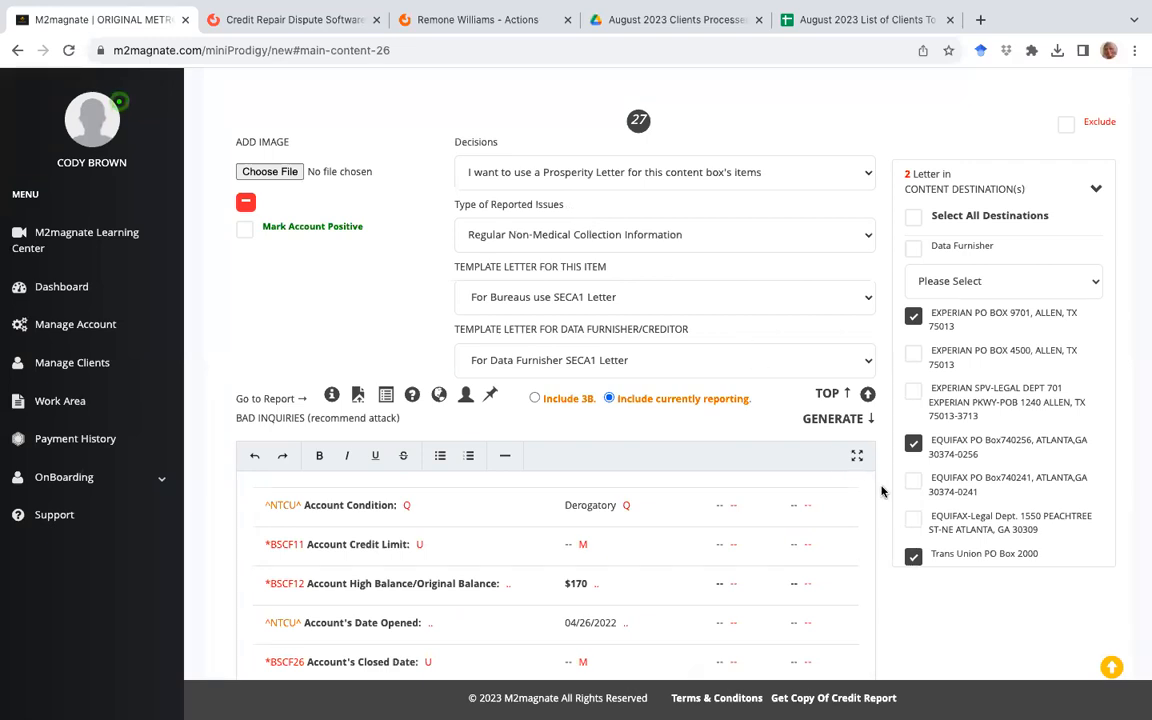
Add the first Clarity Services entry as a content destination for the PNC BANK charge-off in content box 28
scroll(882, 490, "down", 5)
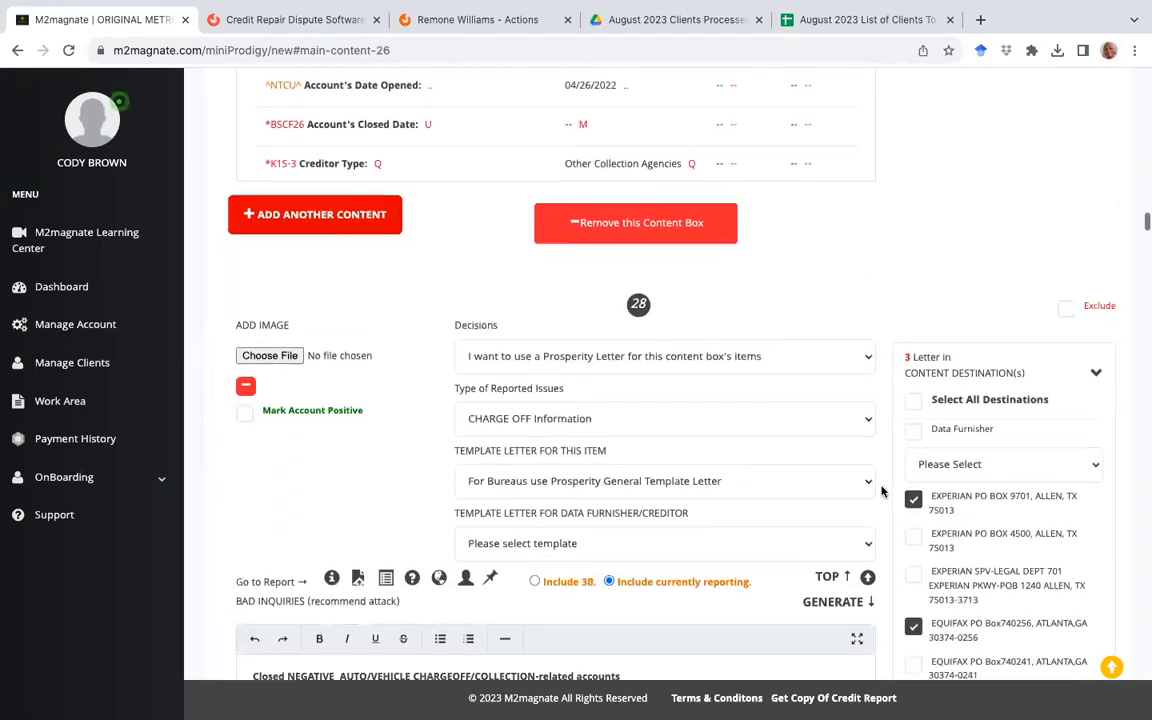
scroll(882, 490, "down", 1)
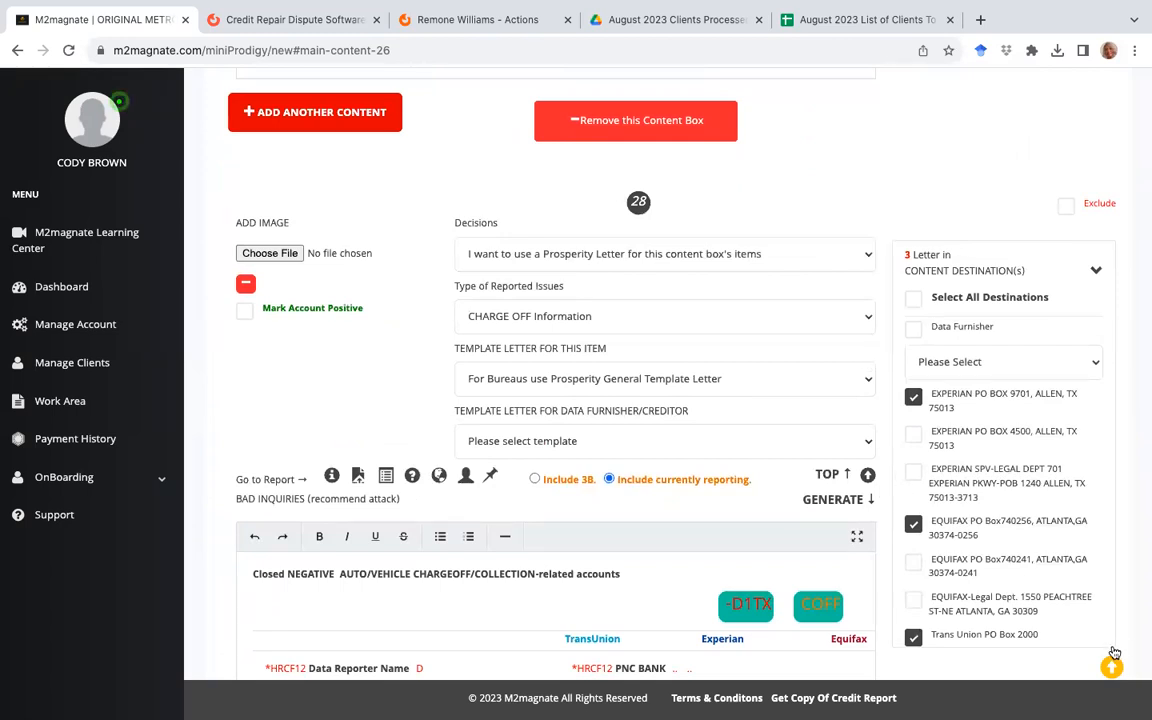
scroll(700, 675, "down", 1)
left_click(700, 675)
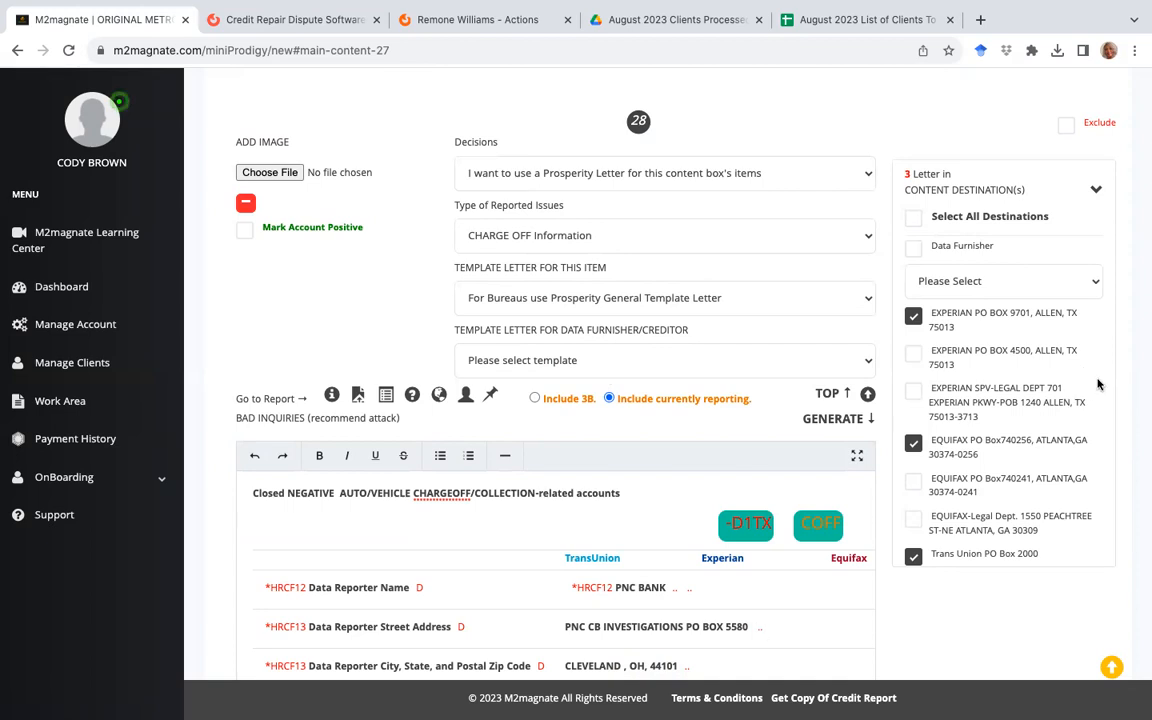
scroll(1098, 384, "down", 3)
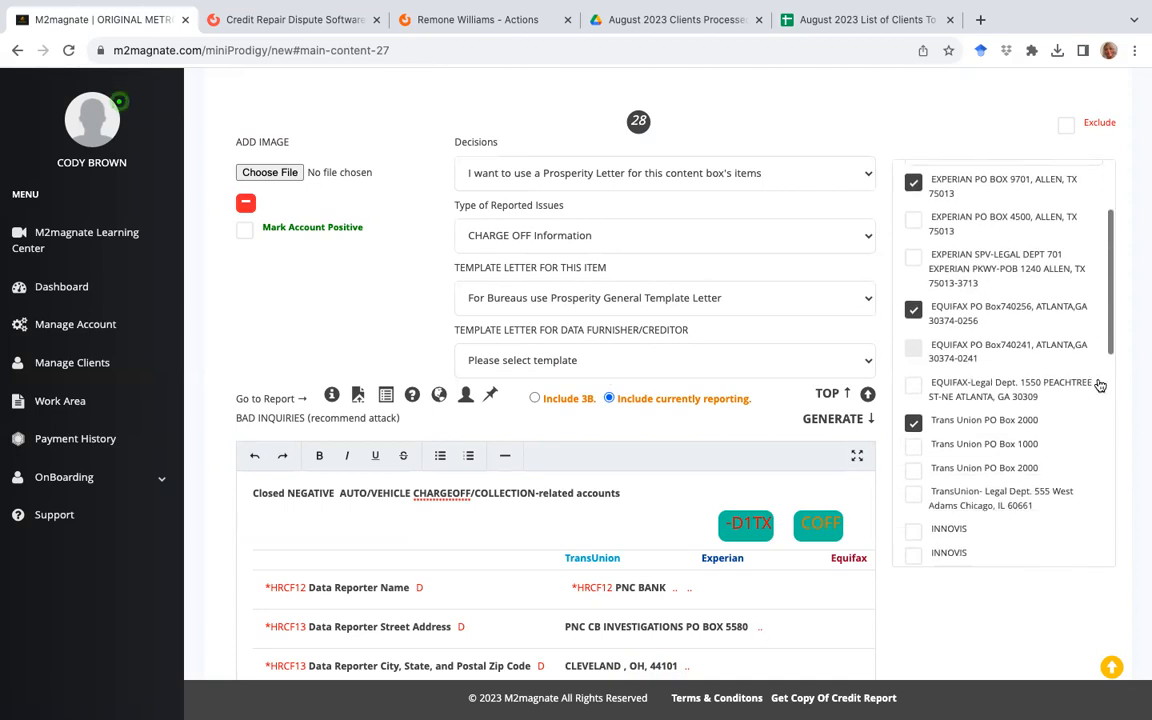
scroll(1099, 385, "down", 2)
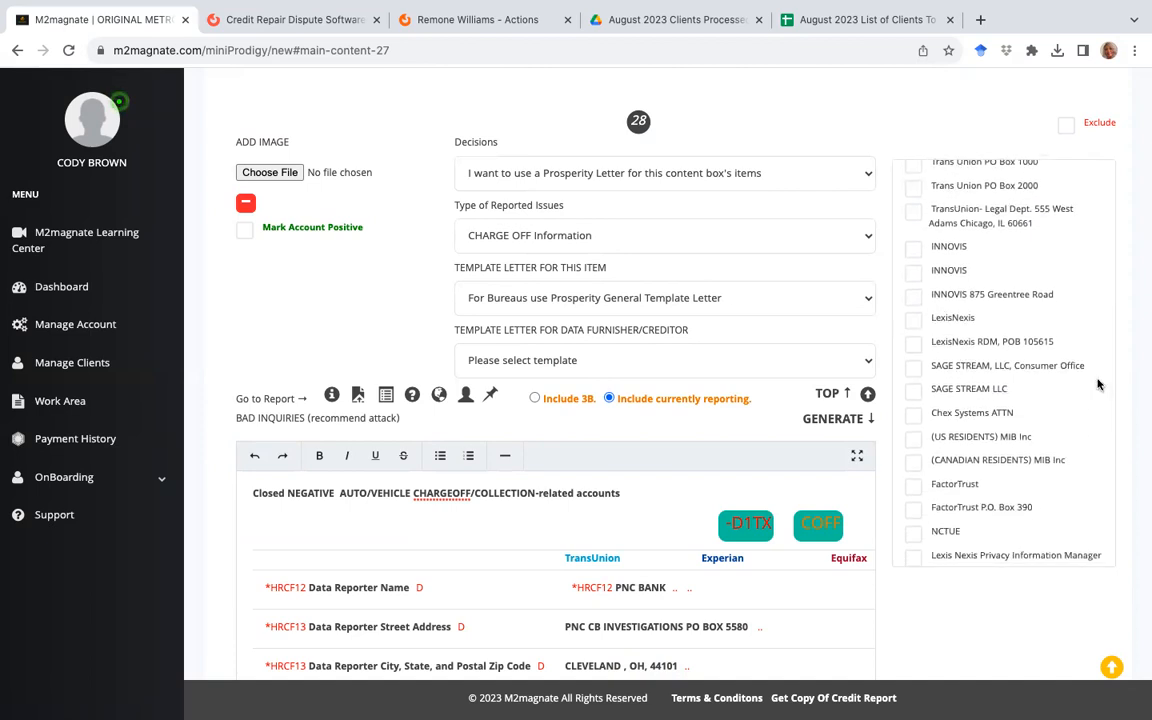
scroll(1098, 385, "down", 3)
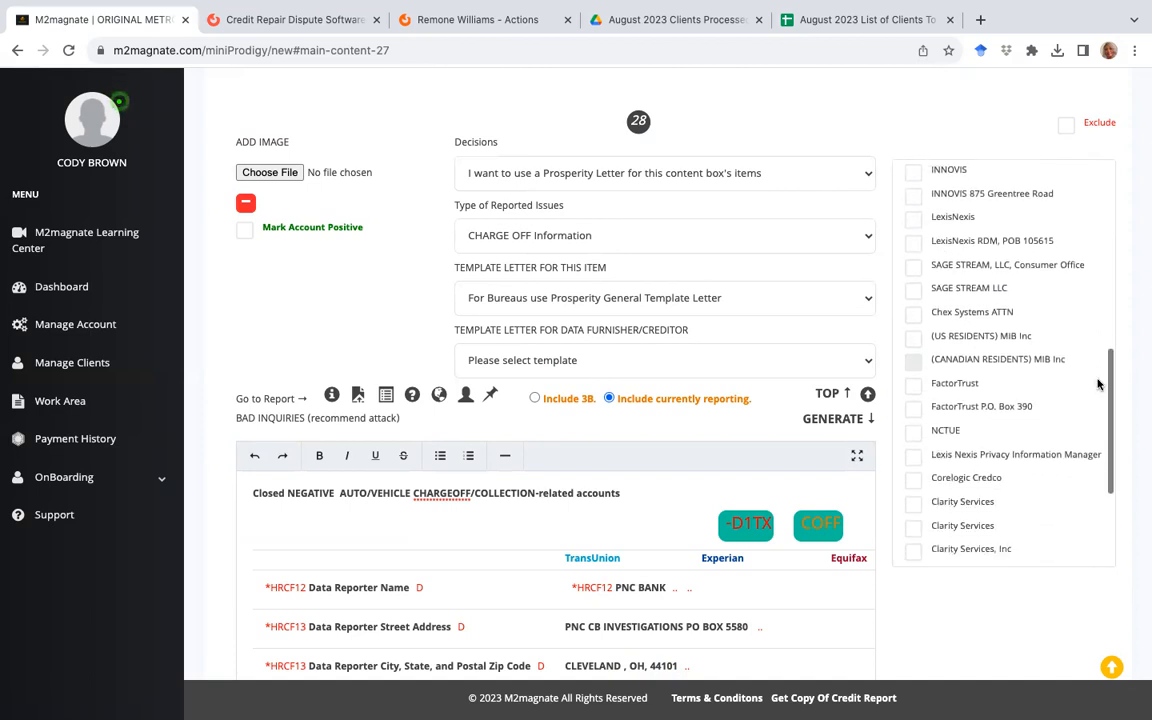
left_click(914, 414)
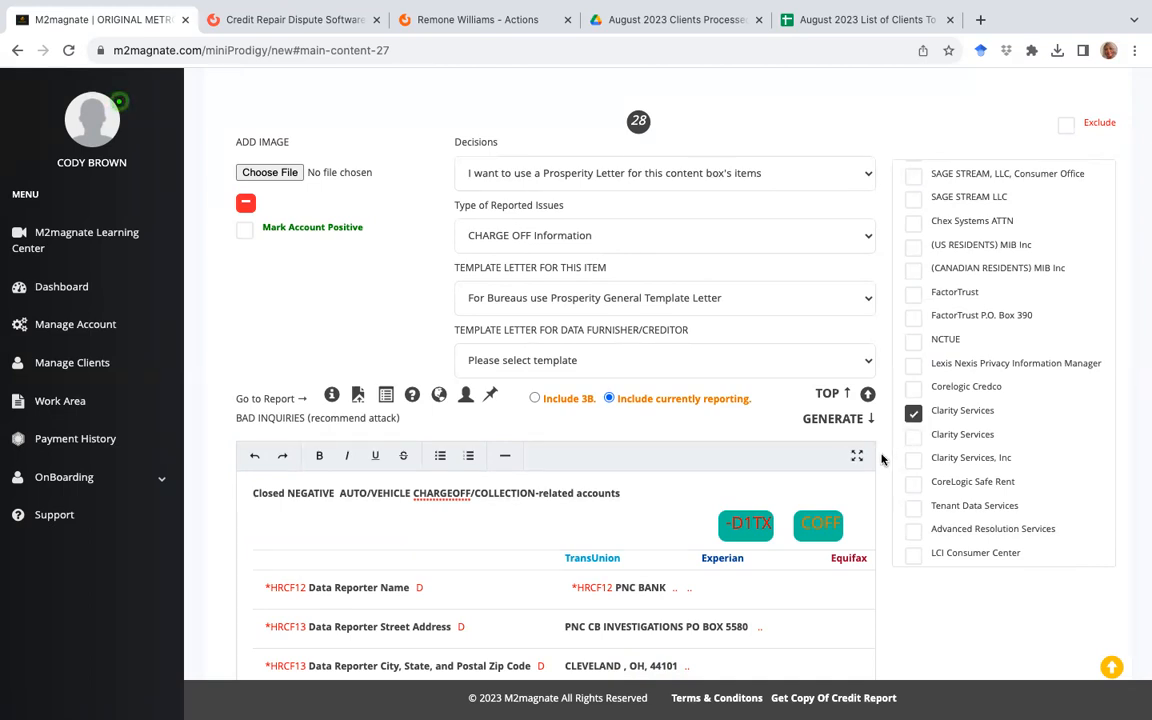
Add the first Clarity Services entry as a content destination for the CARMAX AUTO FINANCE charge-off in content box 29
scroll(881, 459, "down", 5)
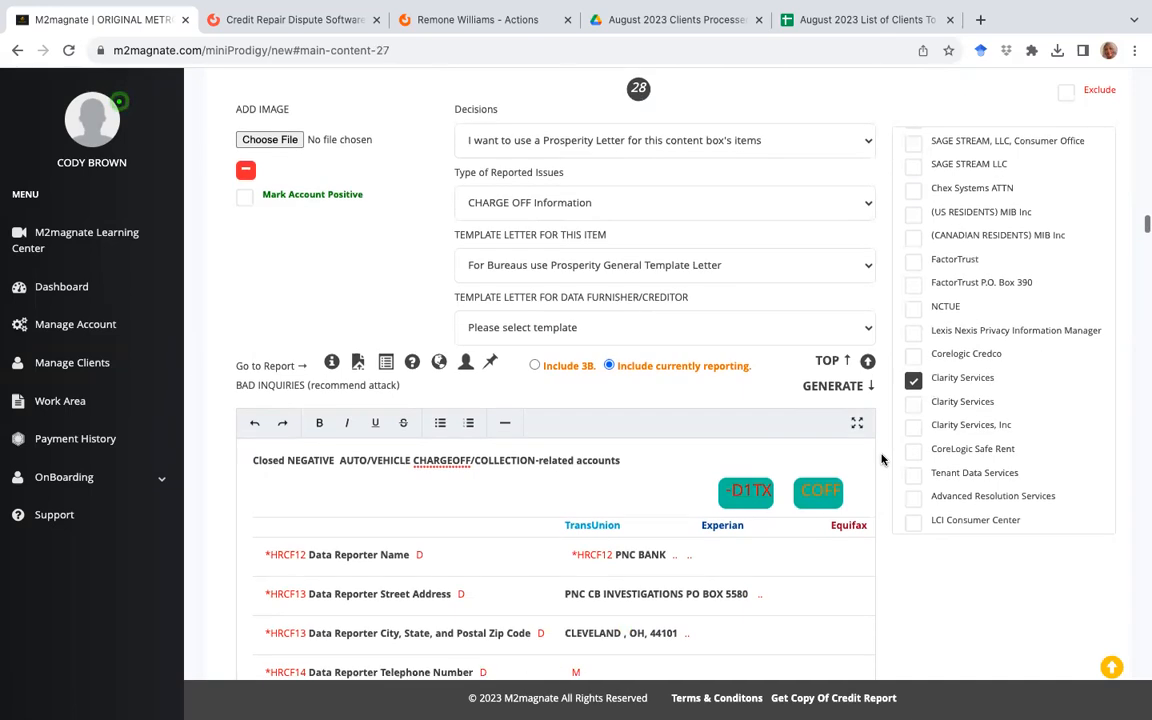
scroll(881, 459, "down", 3)
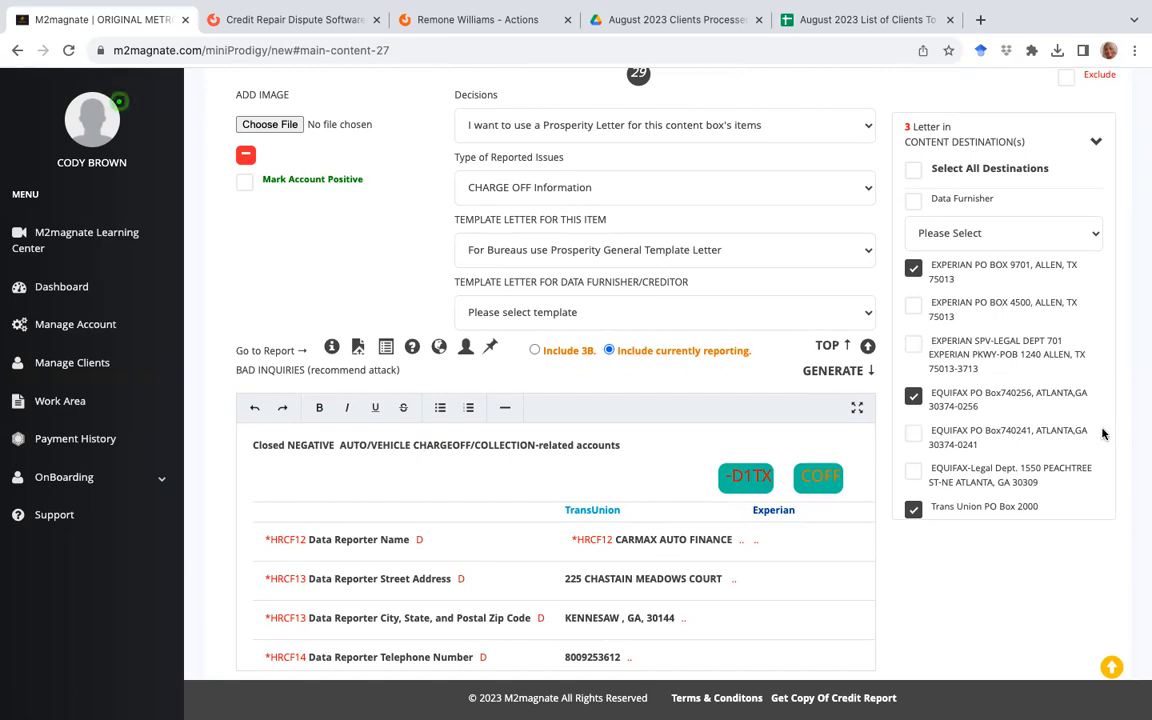
scroll(1103, 433, "down", 6)
scroll(1103, 433, "down", 3)
left_click(915, 431)
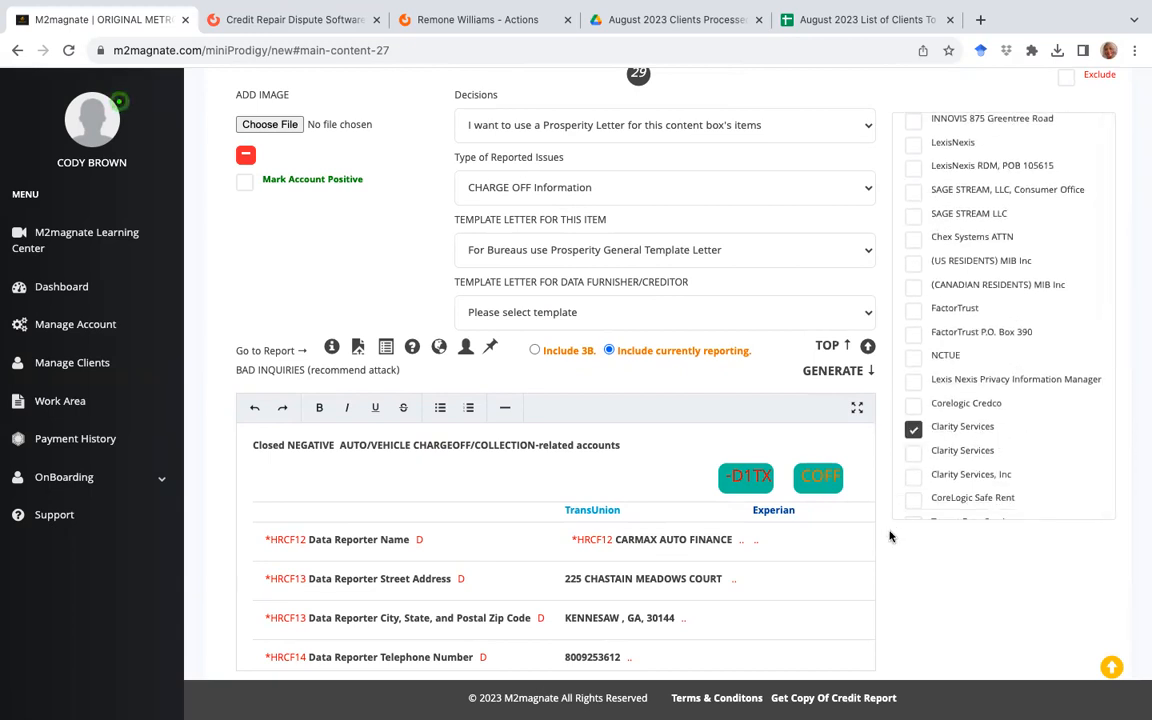
Examine the student loan account in content box 30 in full-screen view, down to its two-year payment history, and restore the normal view
scroll(890, 537, "down", 5)
scroll(890, 537, "down", 3)
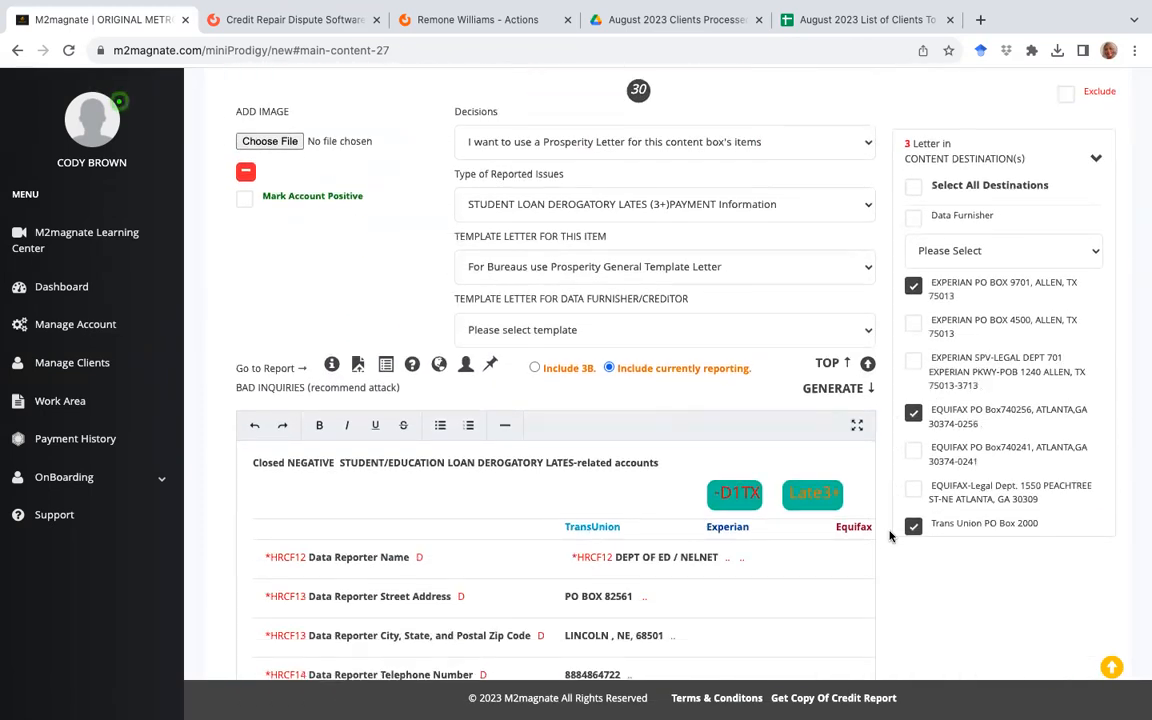
scroll(890, 537, "down", 1)
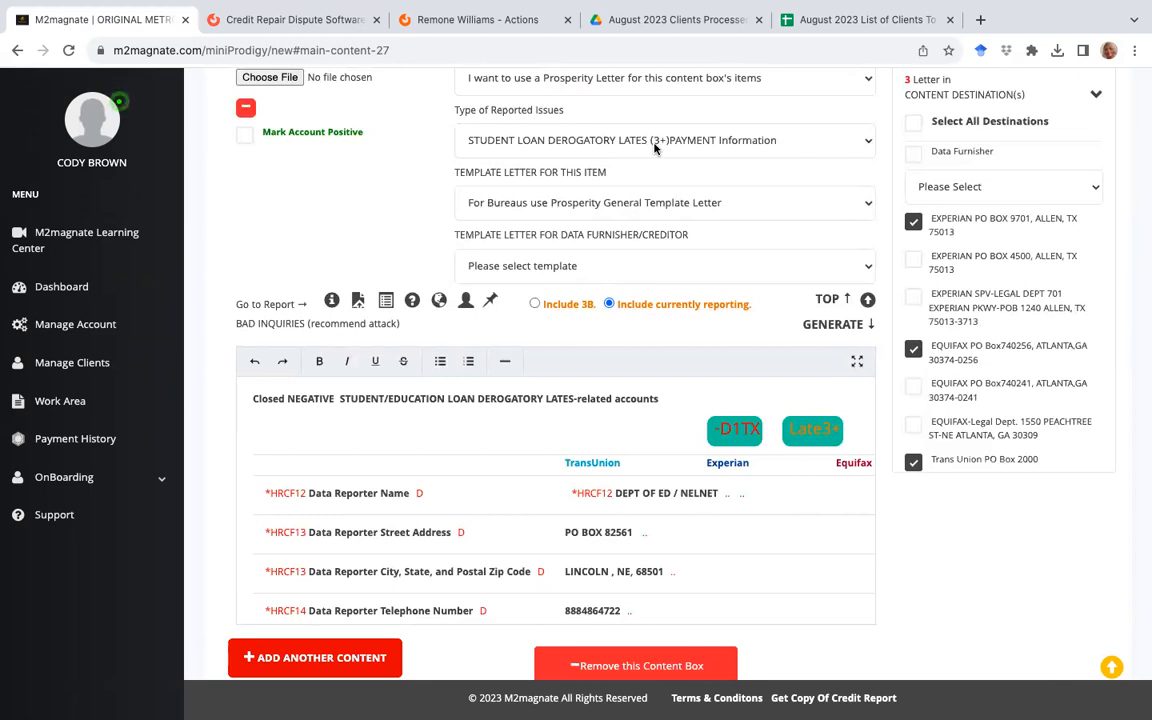
left_click(859, 362)
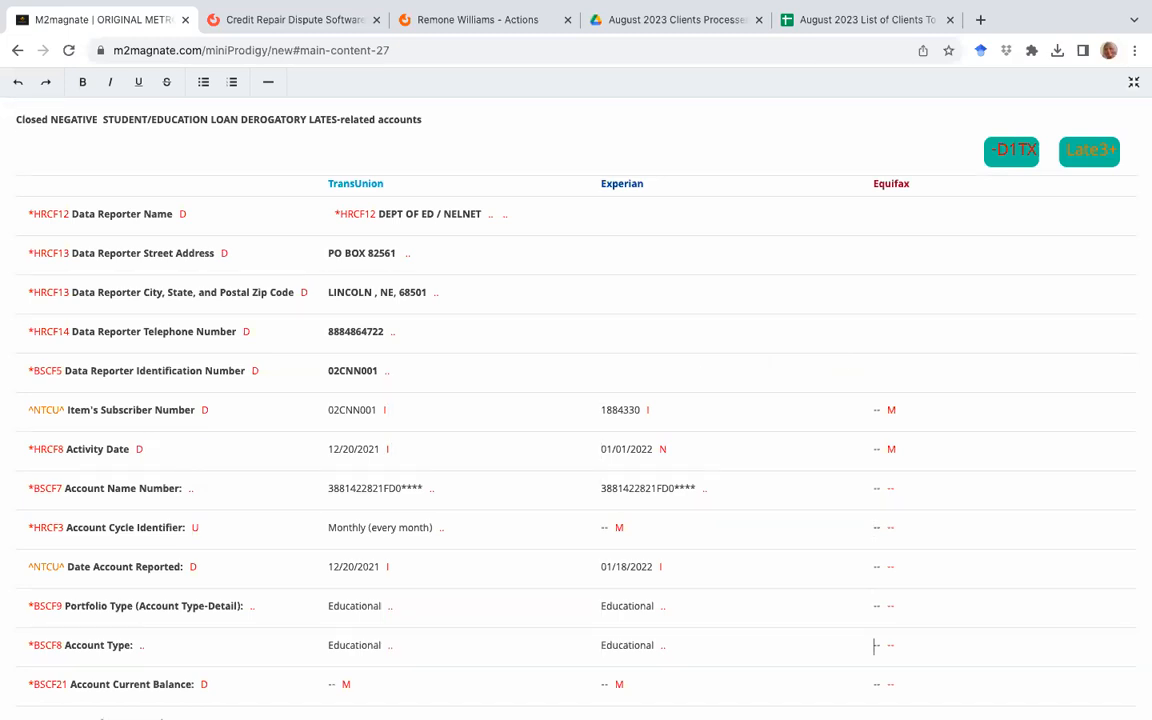
scroll(875, 645, "down", 4)
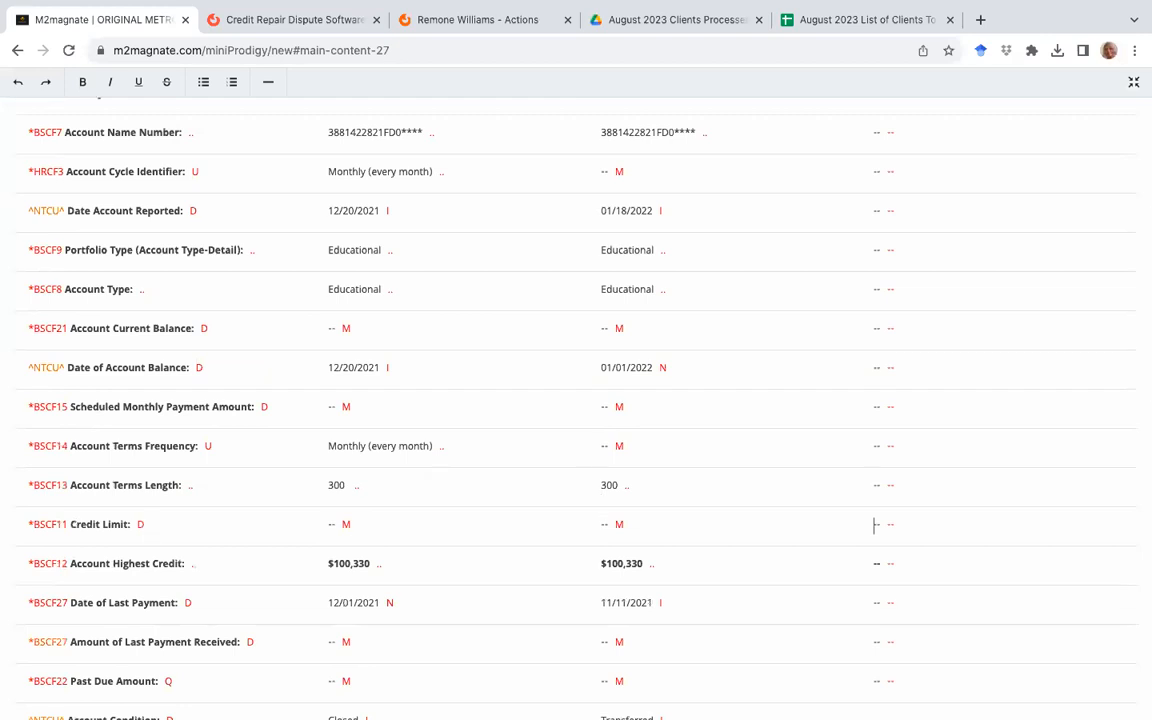
scroll(875, 642, "down", 4)
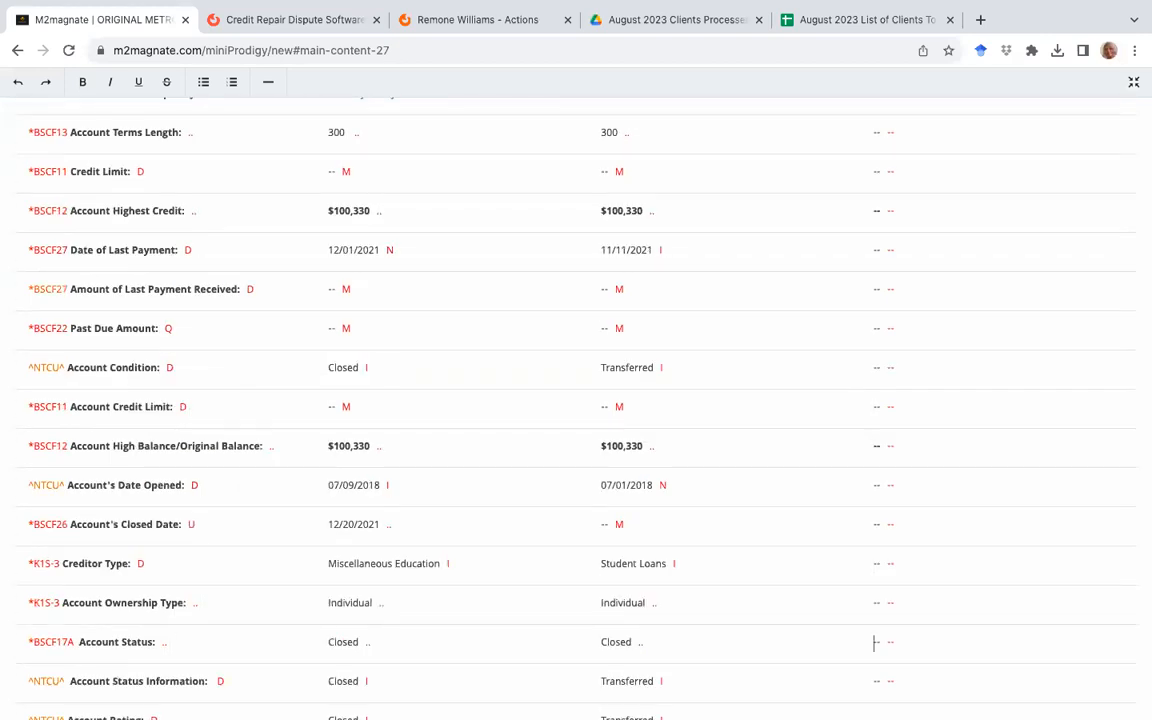
scroll(875, 642, "down", 4)
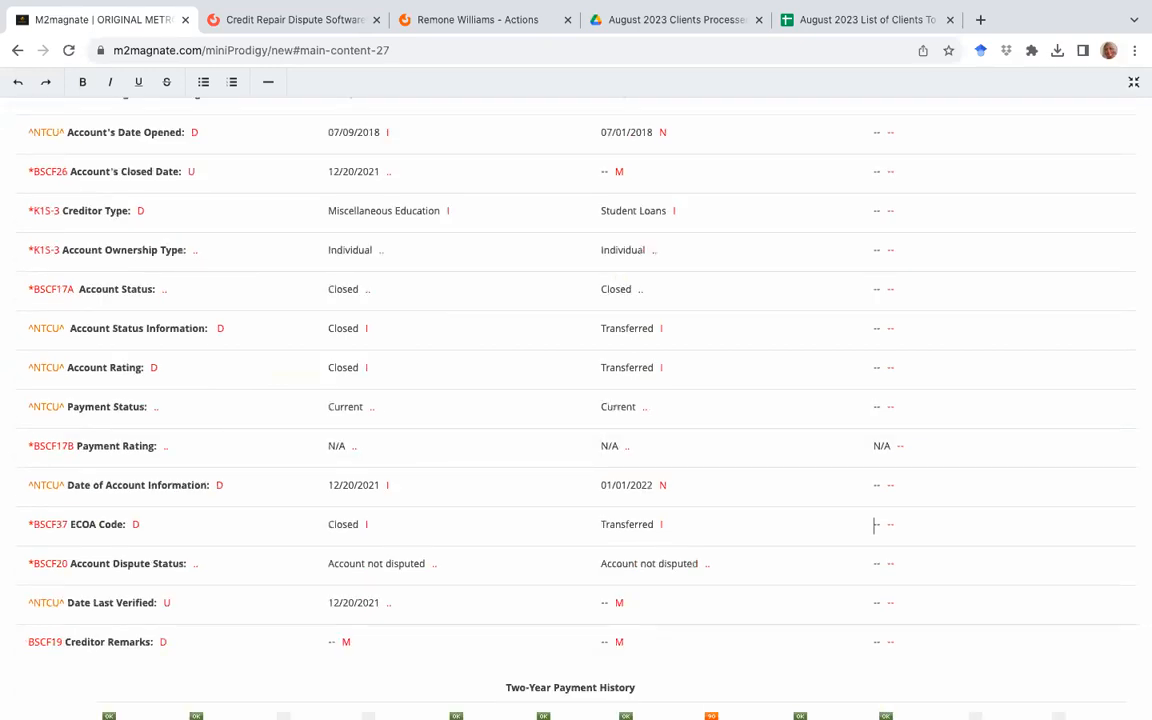
scroll(875, 643, "down", 4)
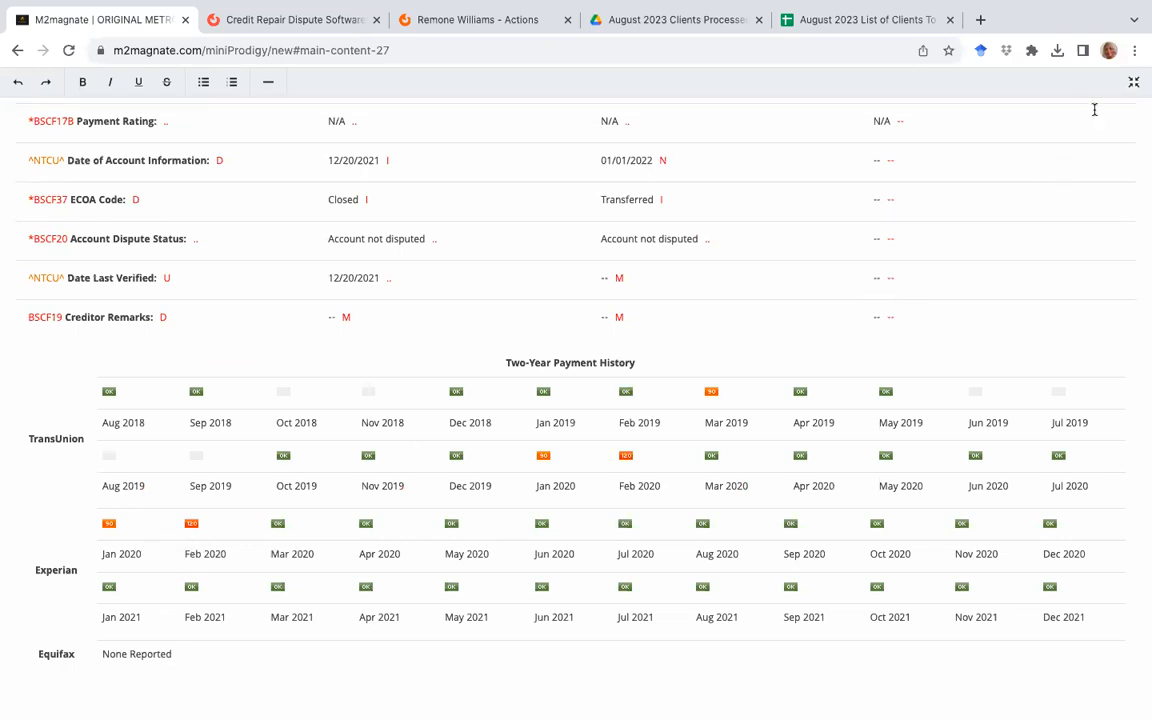
left_click(1134, 82)
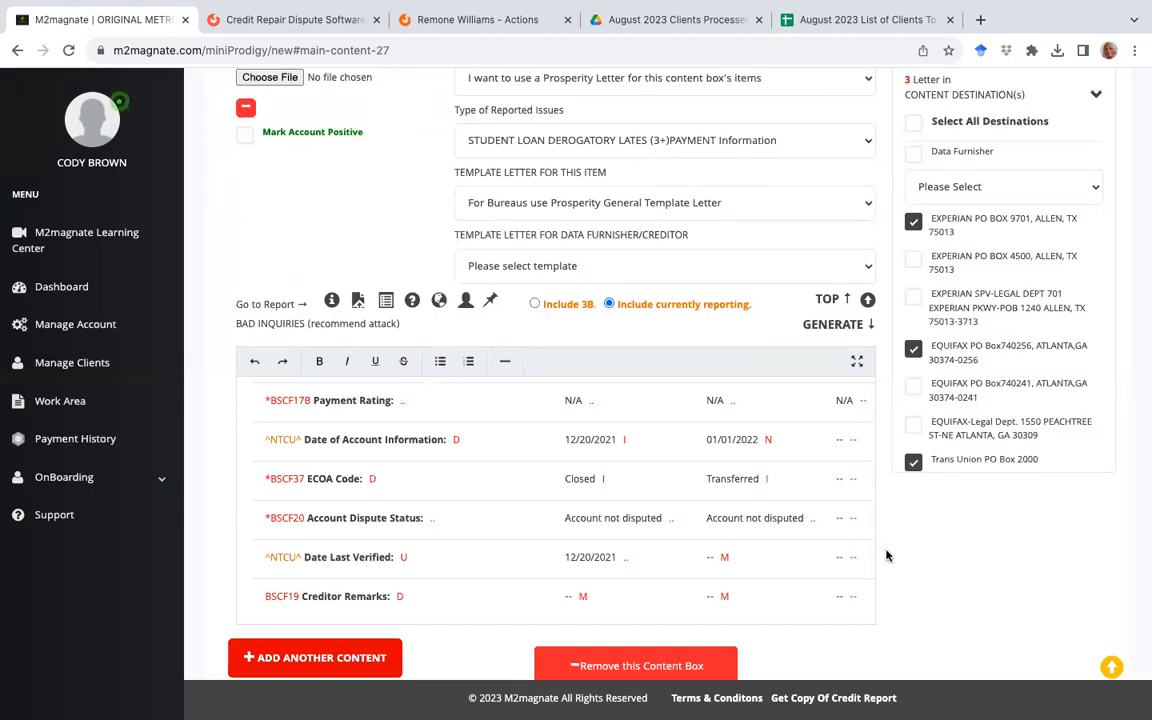
Check the JPMCB CARD SERVICES charge-off in content box 31, return to the general settings, and generate the letters
scroll(886, 555, "down", 10)
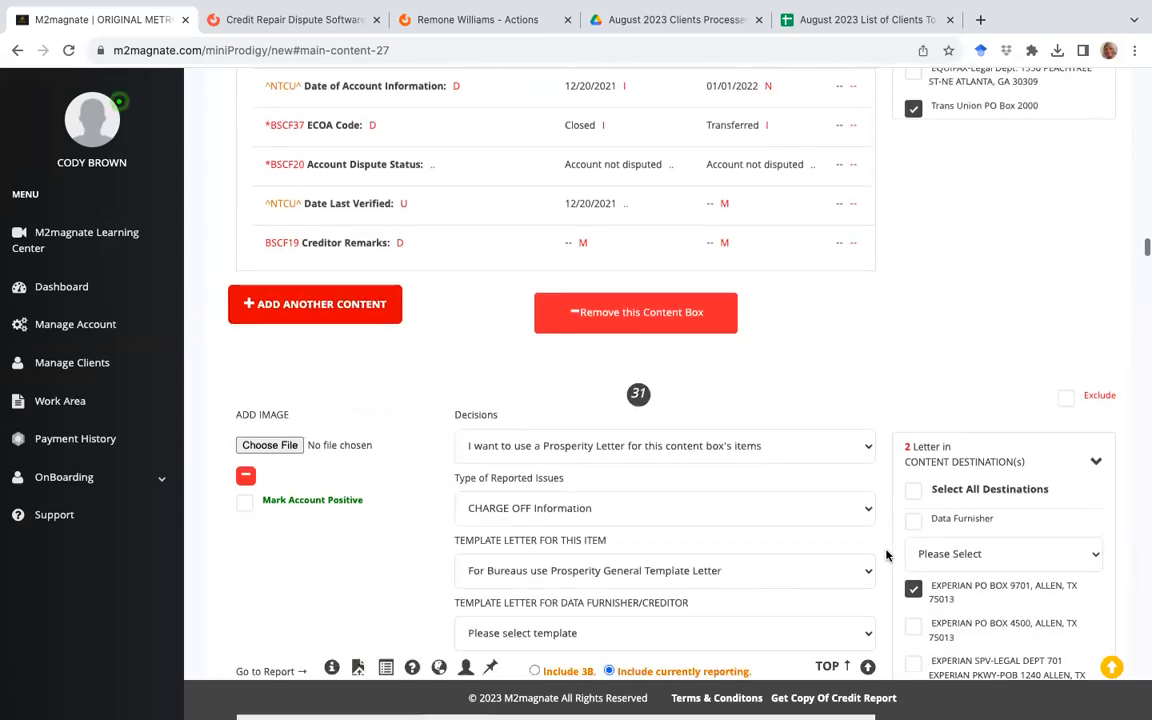
scroll(886, 555, "down", 4)
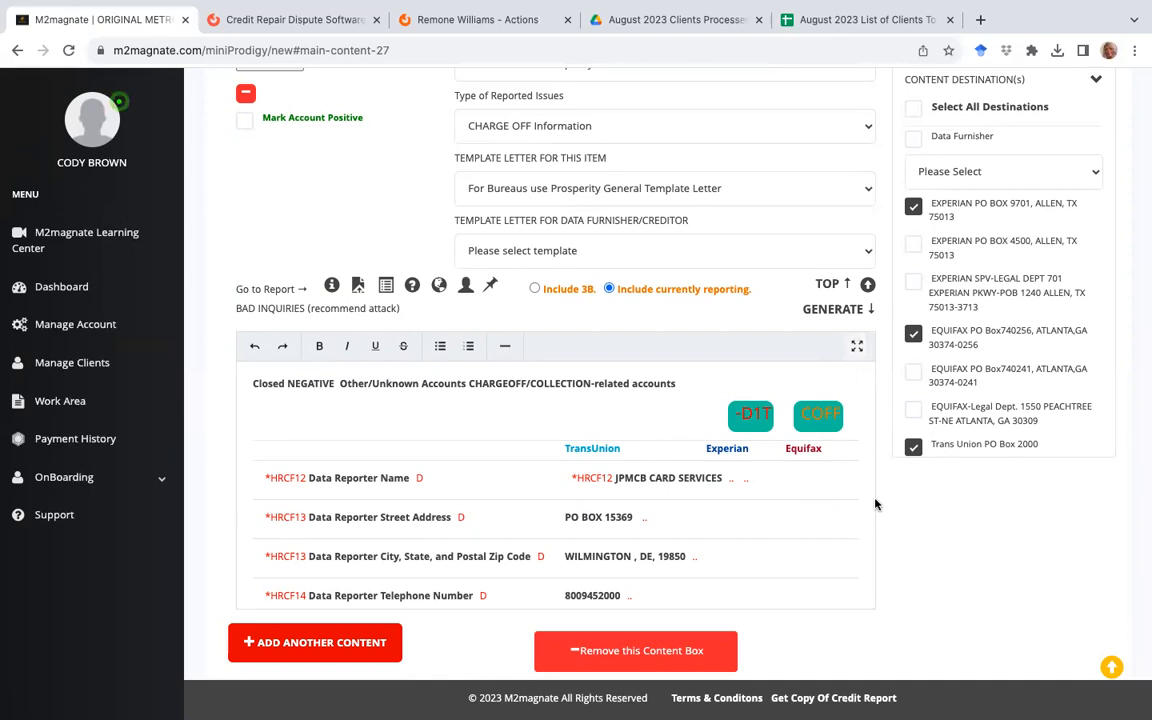
scroll(886, 530, "down", 3)
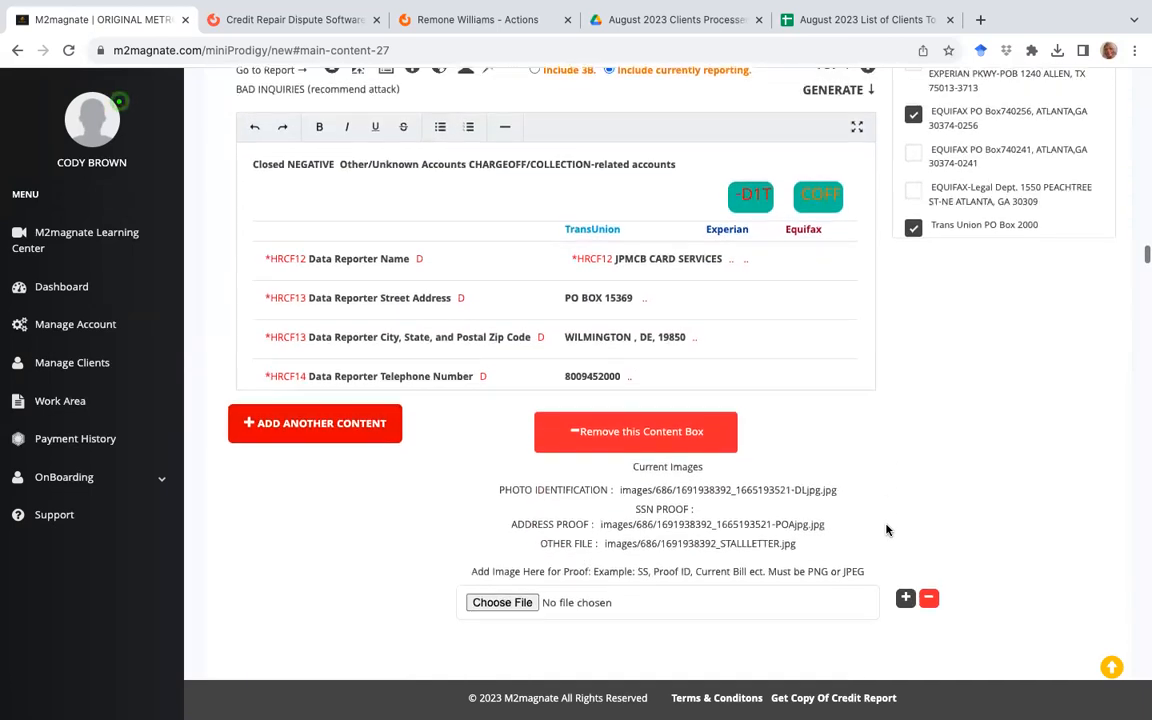
scroll(886, 530, "up", 4)
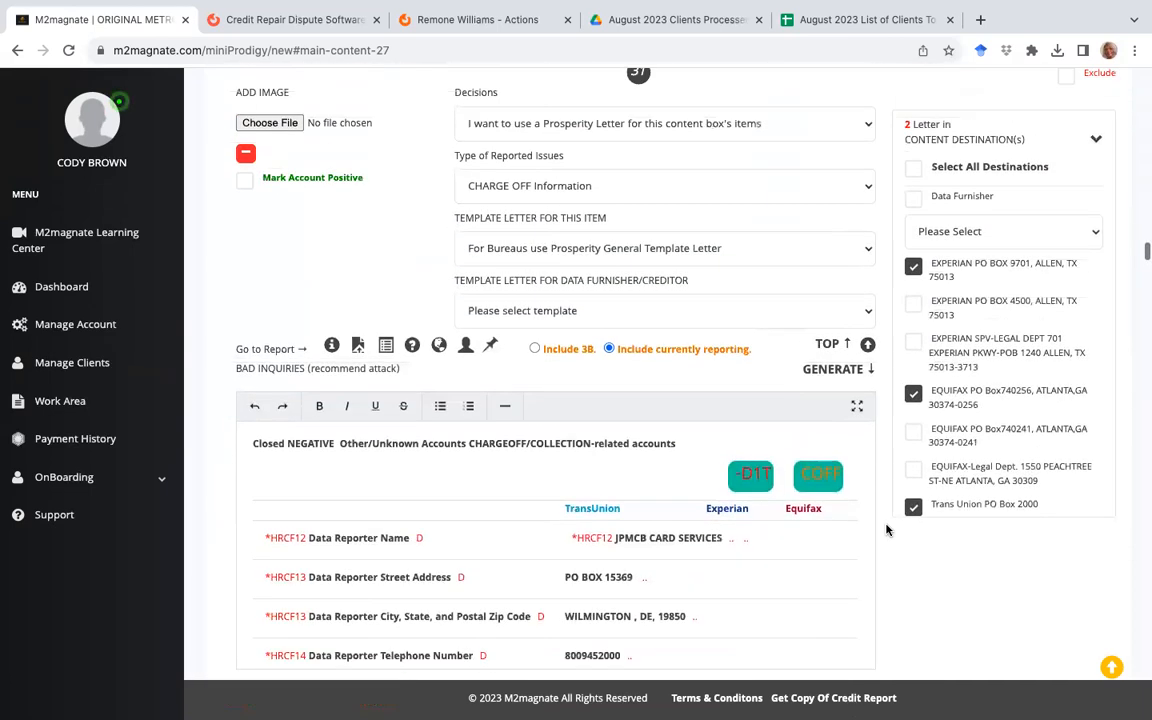
left_click(825, 348)
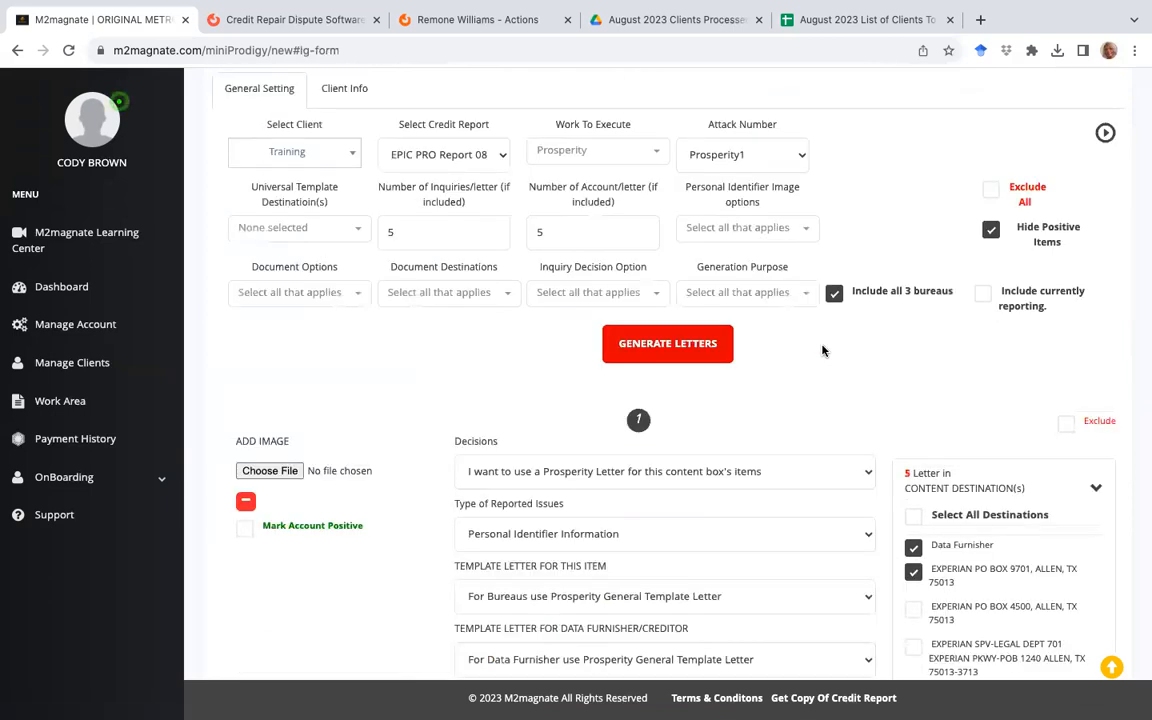
left_click(632, 352)
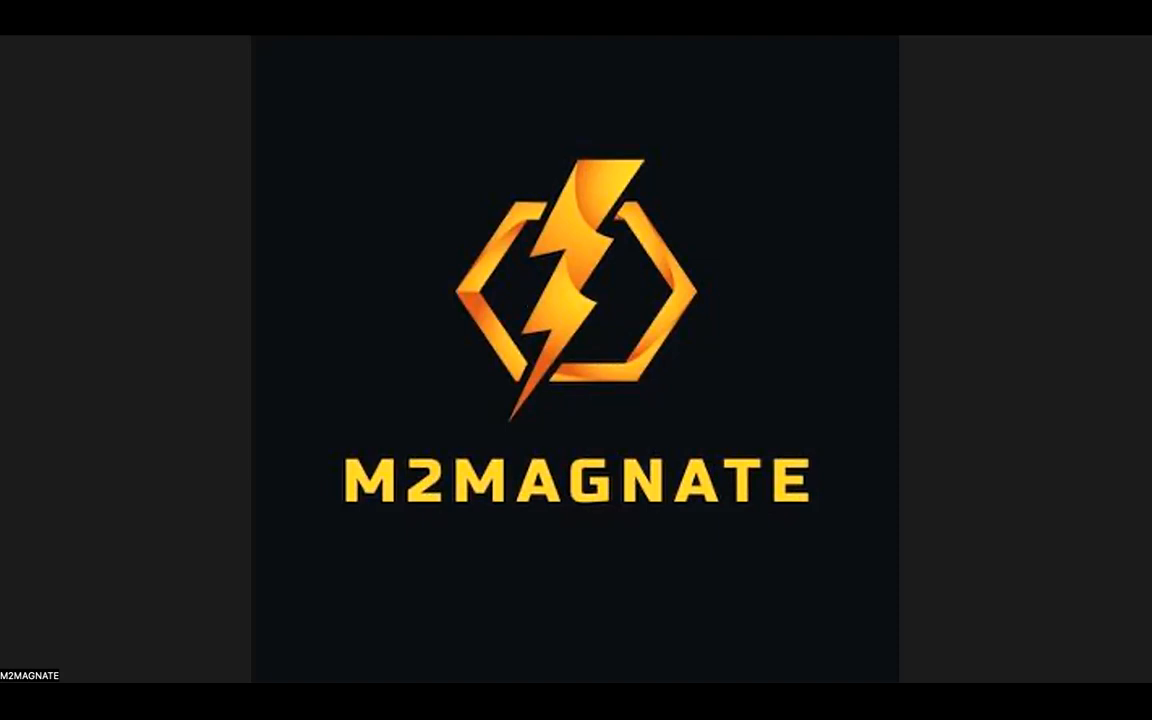